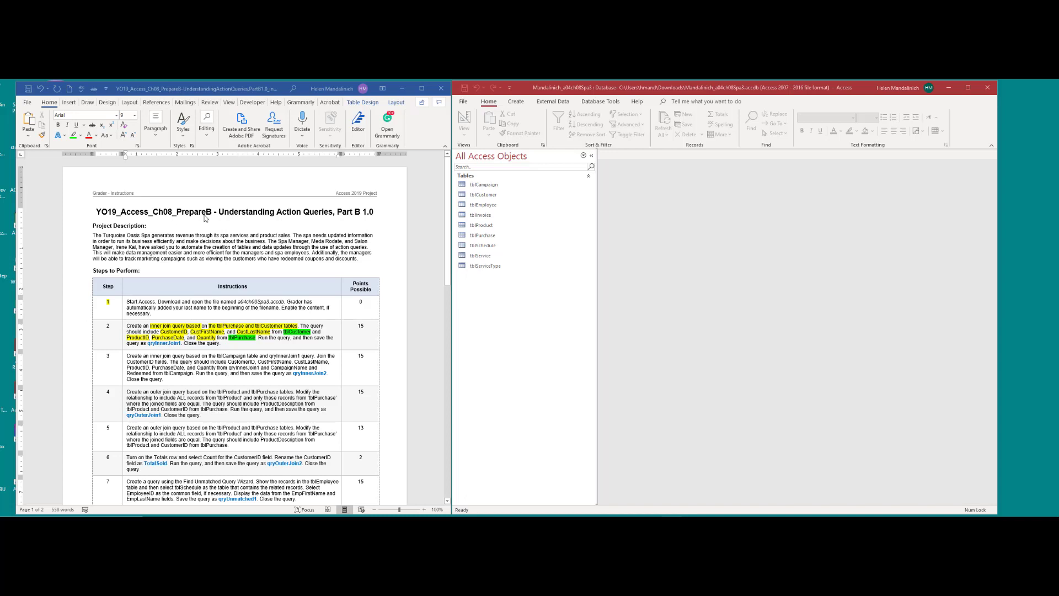
# Start a new query design with the tblCustomer and tblPurchase tables, and enlarge both field lists to show all fields
pyautogui.scroll(-1, 266, 299)
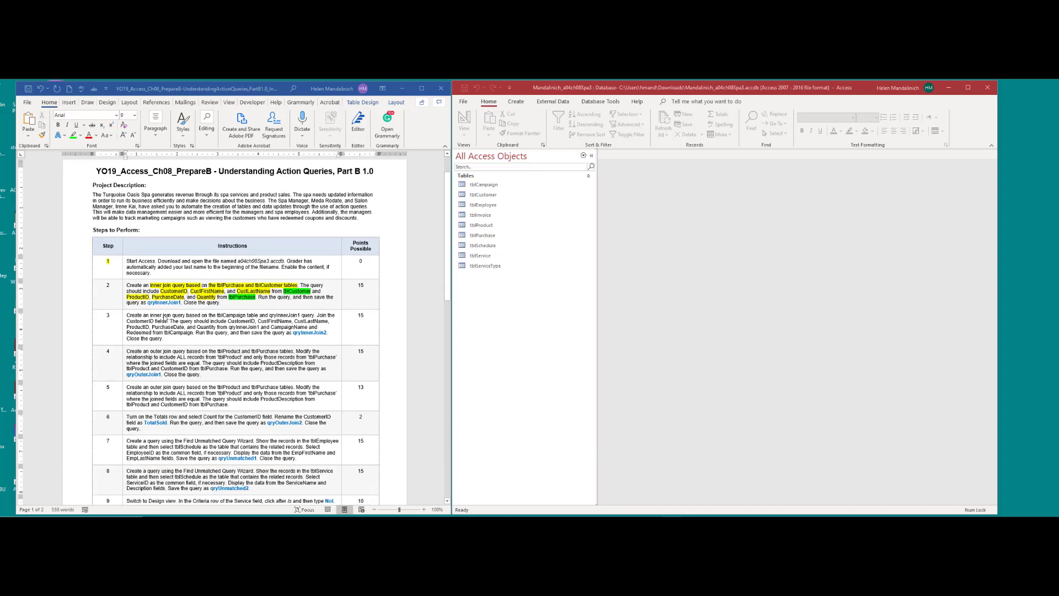
pyautogui.scroll(-1, 179, 326)
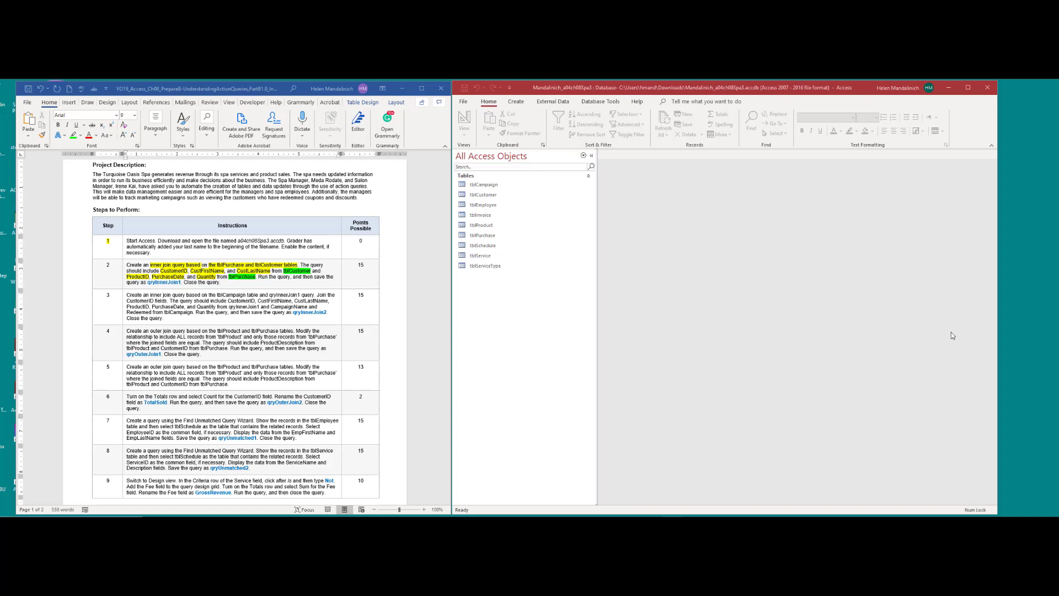
pyautogui.click(591, 155)
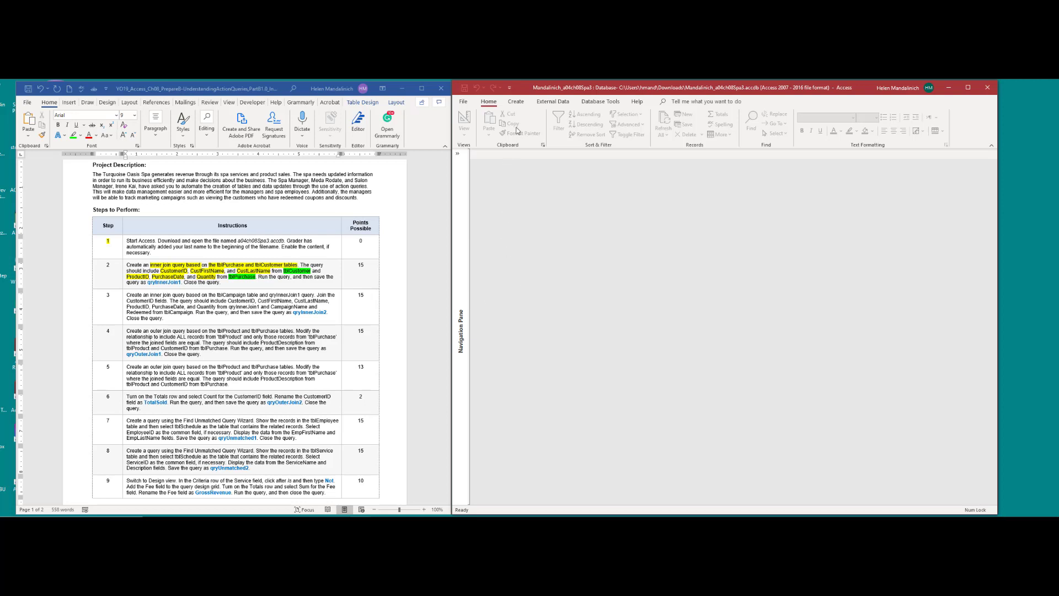
pyautogui.click(515, 102)
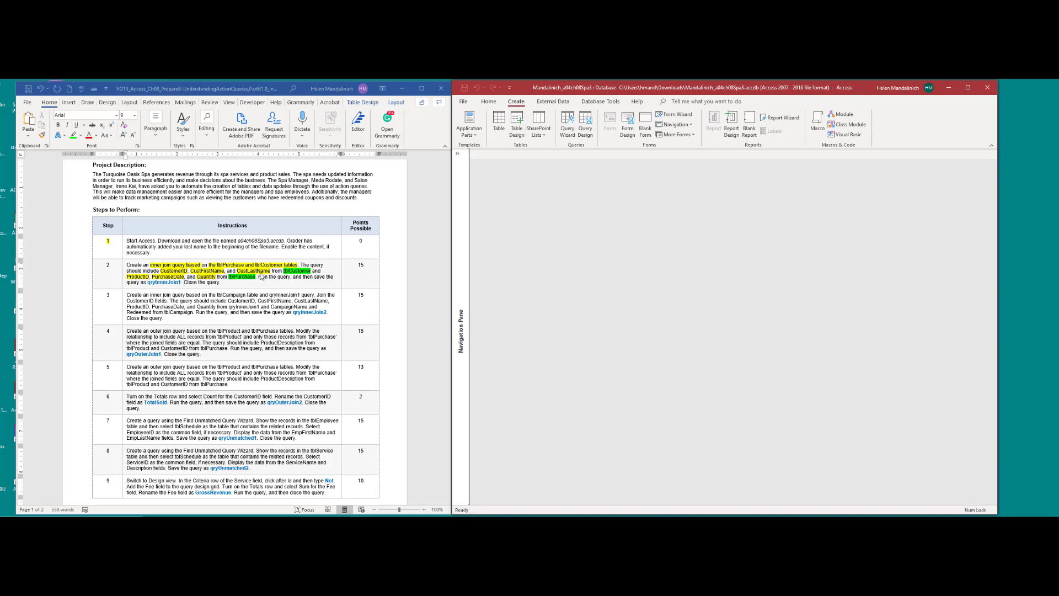
pyautogui.click(585, 125)
pyautogui.doubleClick(904, 214)
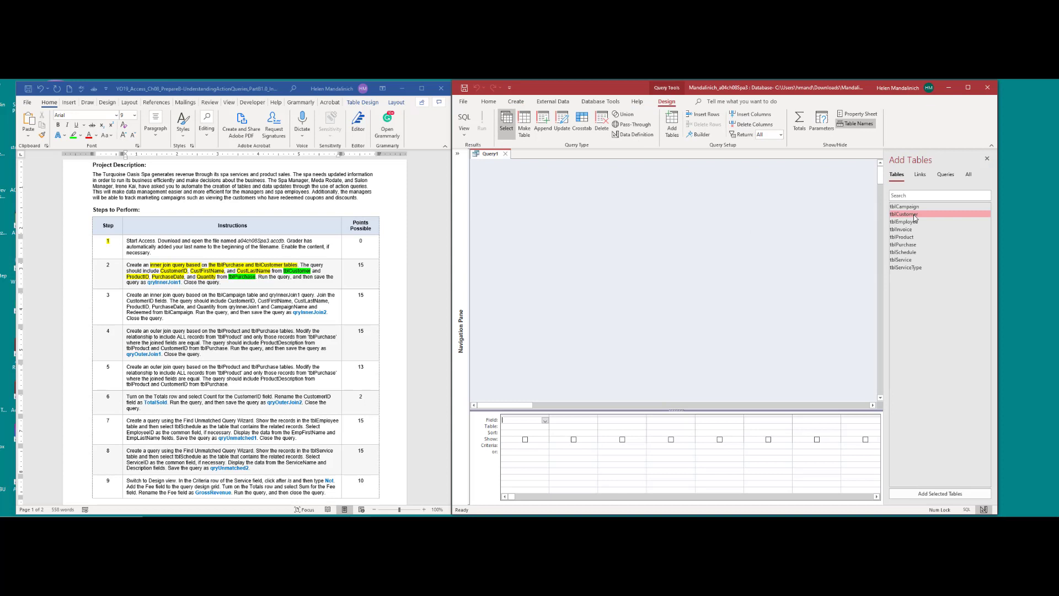
pyautogui.doubleClick(923, 245)
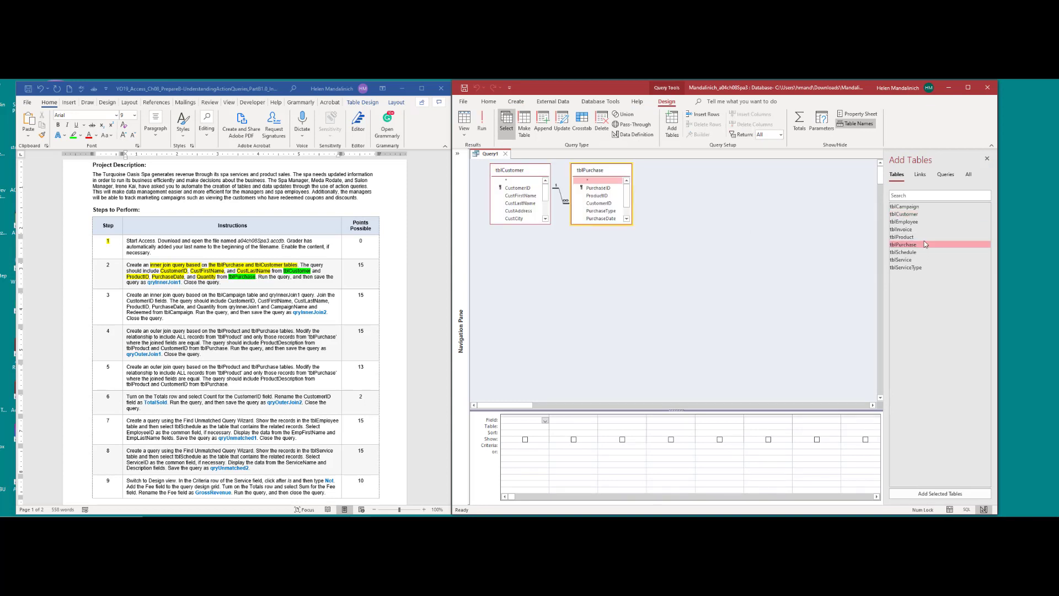
pyautogui.click(987, 158)
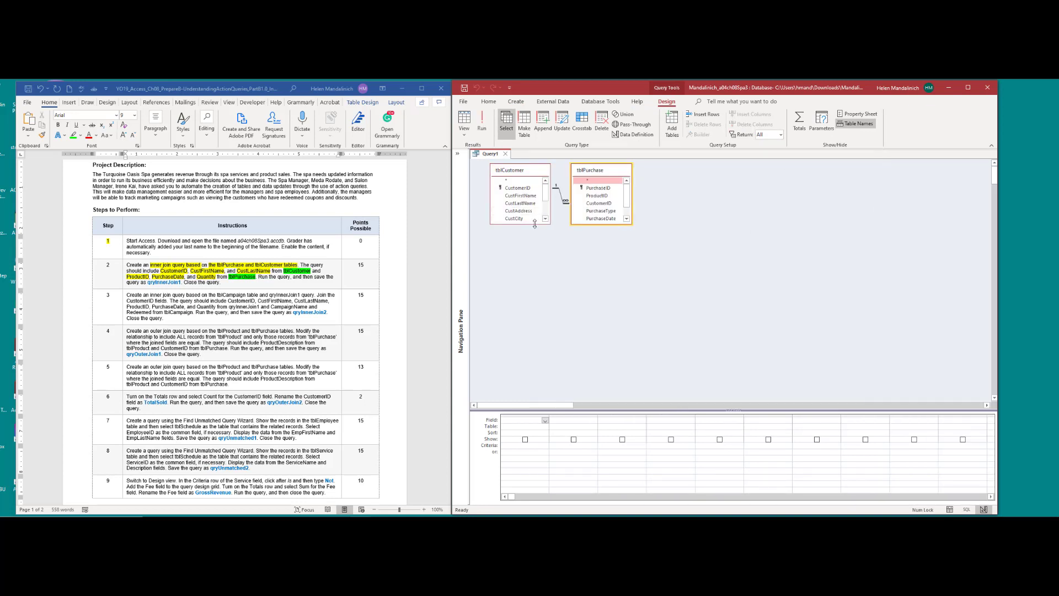
pyautogui.moveTo(534, 224); pyautogui.dragTo(532, 264)
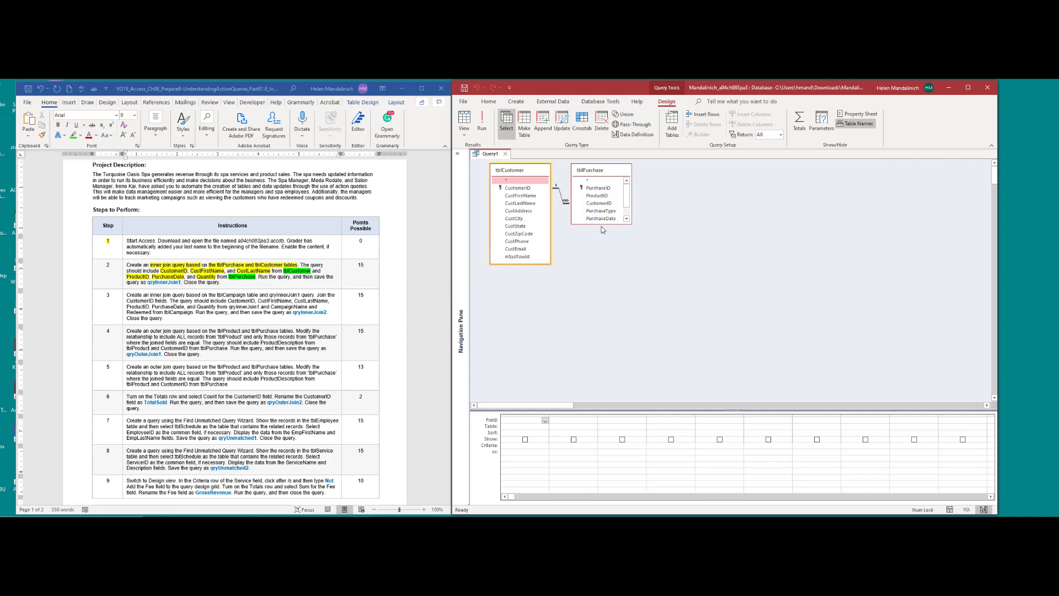
pyautogui.moveTo(601, 223); pyautogui.dragTo(601, 264)
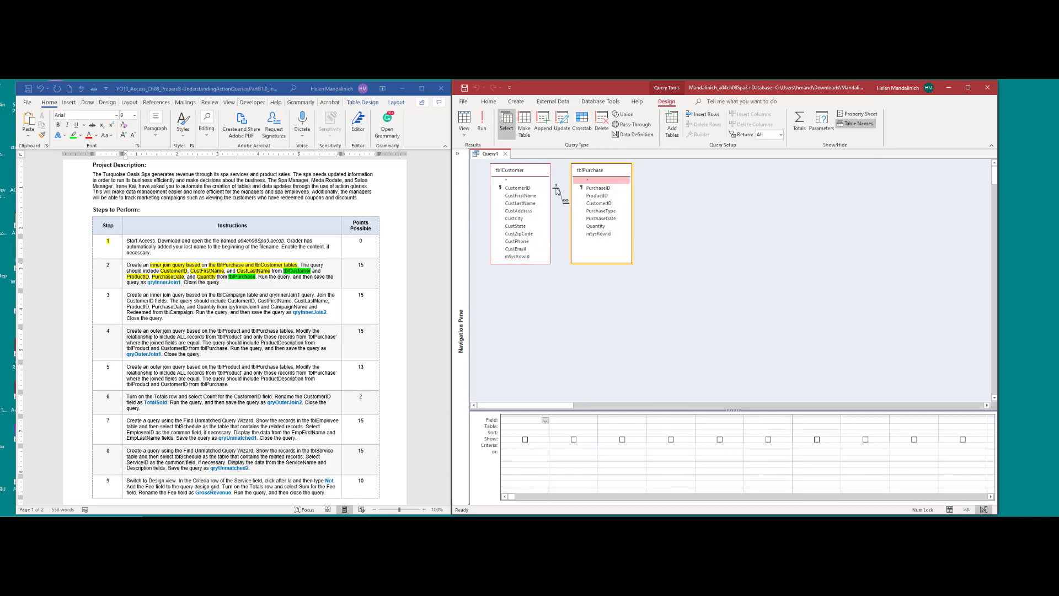
# Check in the join properties that the tblCustomer–tblPurchase link only includes rows where the joined fields from both tables are equal
pyautogui.click(557, 190)
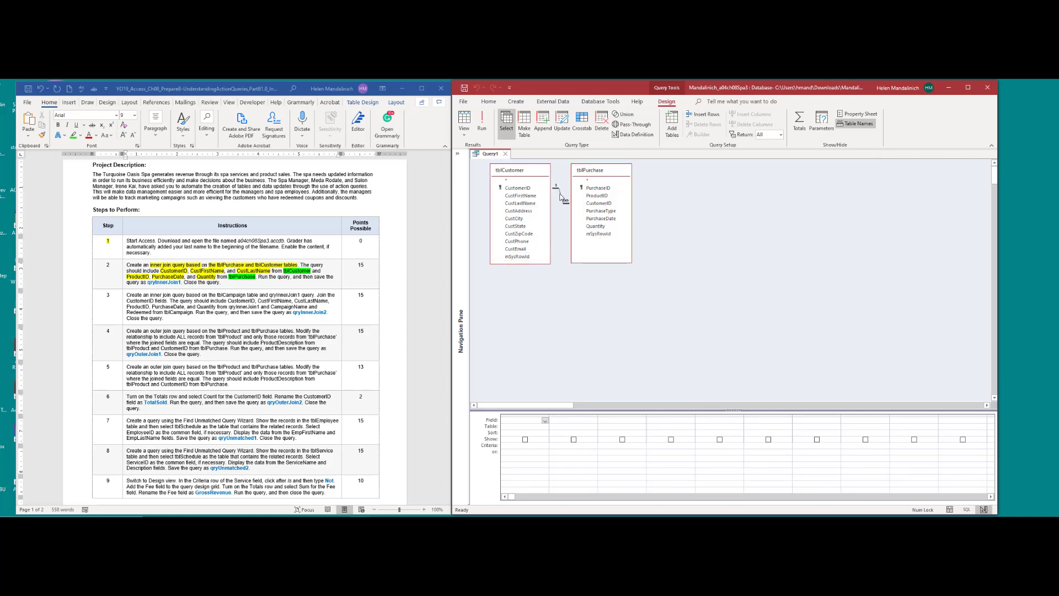
pyautogui.doubleClick(563, 197)
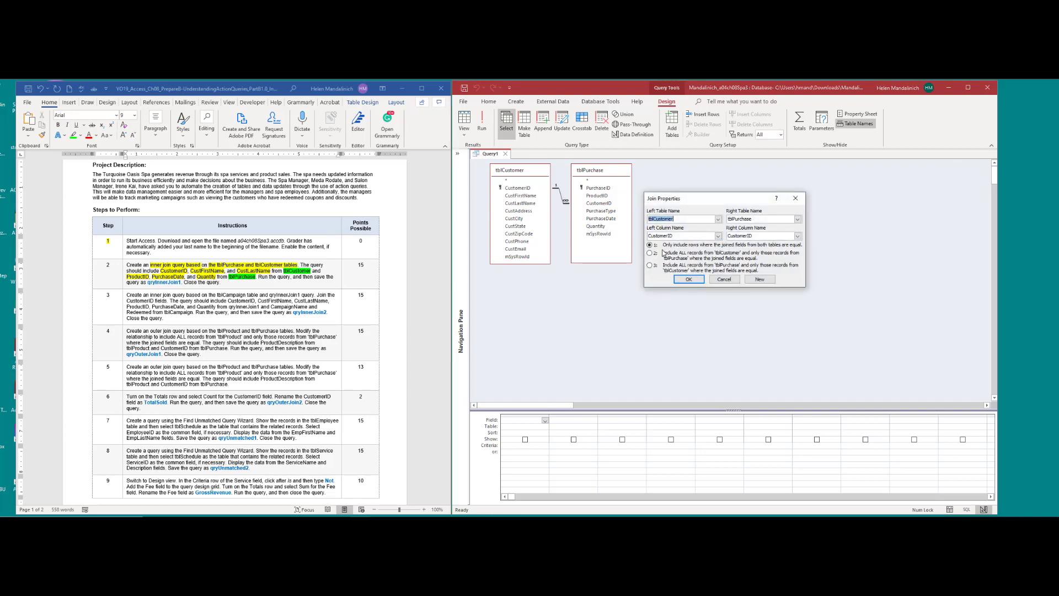
pyautogui.click(723, 279)
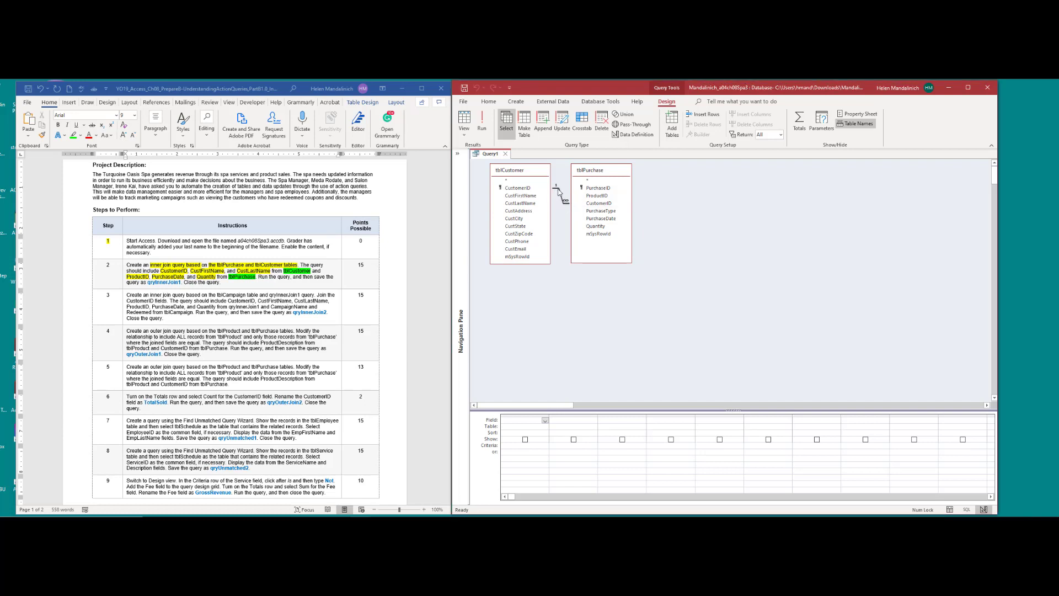
pyautogui.doubleClick(562, 198)
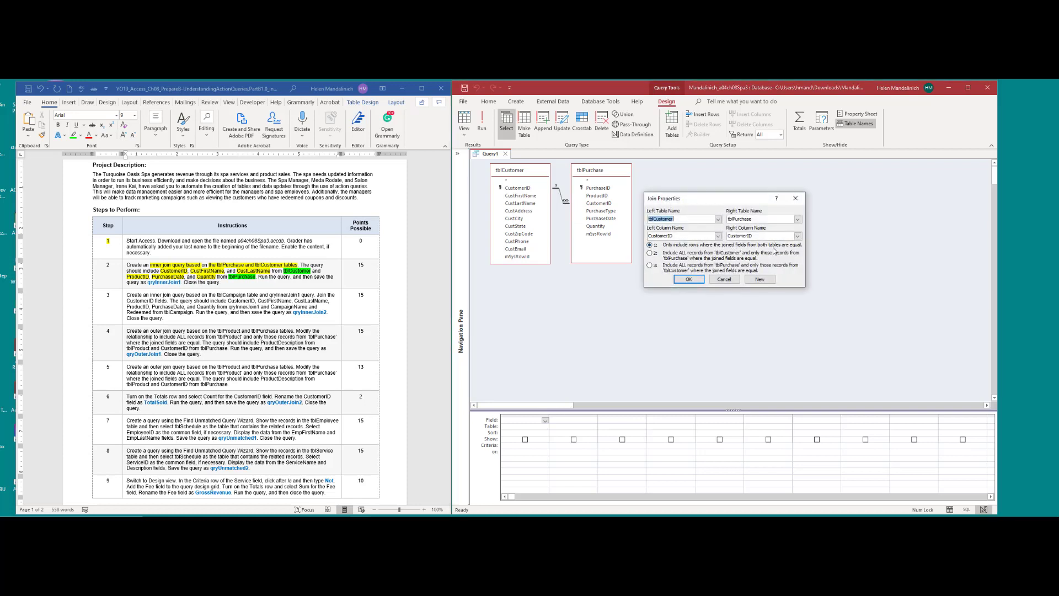
pyautogui.click(689, 279)
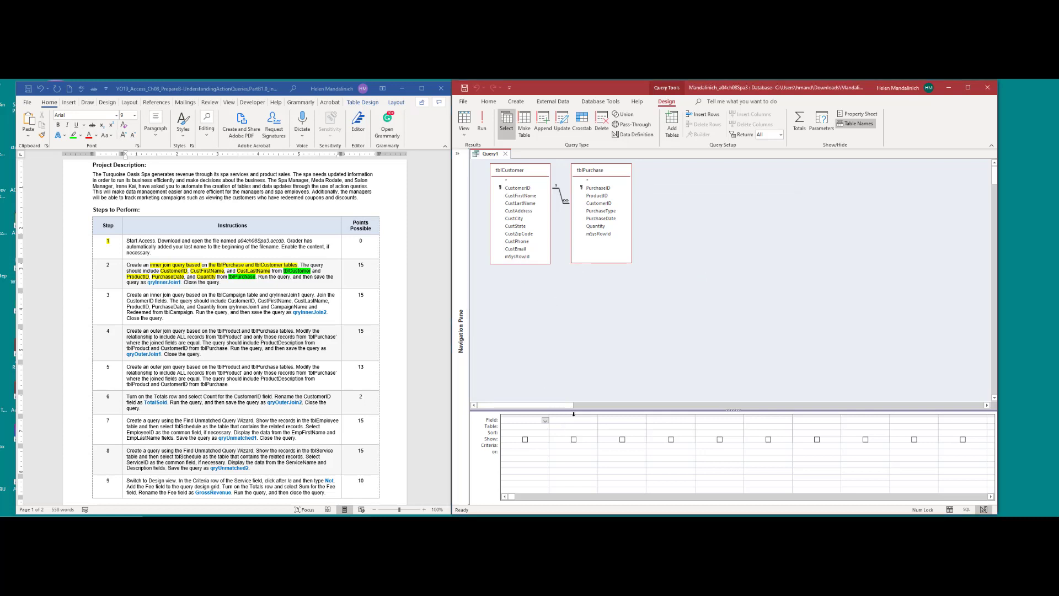
# Add CustomerID, CustFirstName and CustLastName from tblCustomer and ProductID, PurchaseDate and Quantity from tblPurchase to the query grid, and run the query
pyautogui.moveTo(577, 413); pyautogui.dragTo(579, 322)
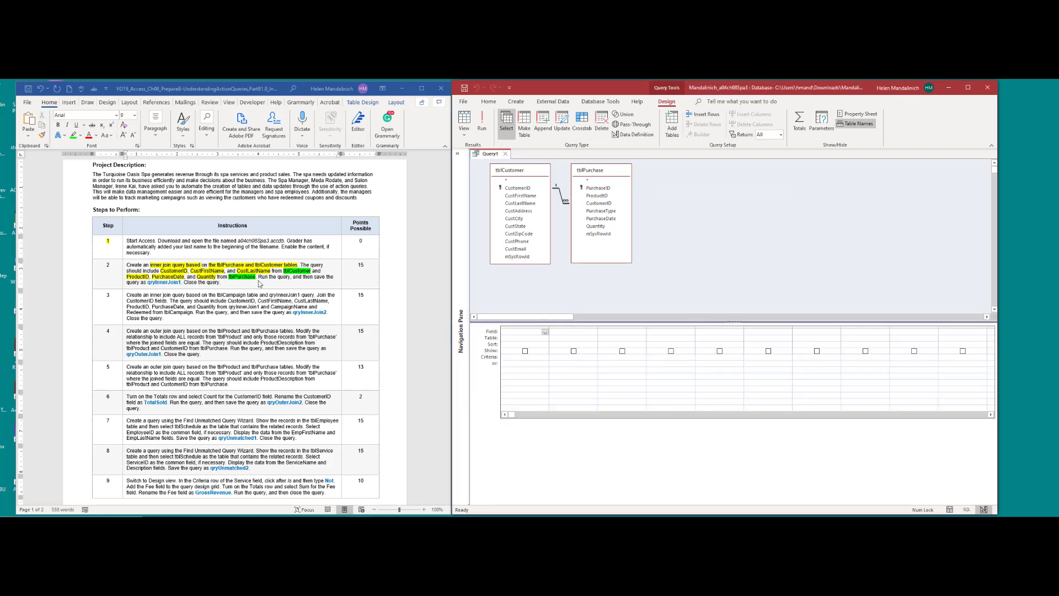
pyautogui.doubleClick(523, 188)
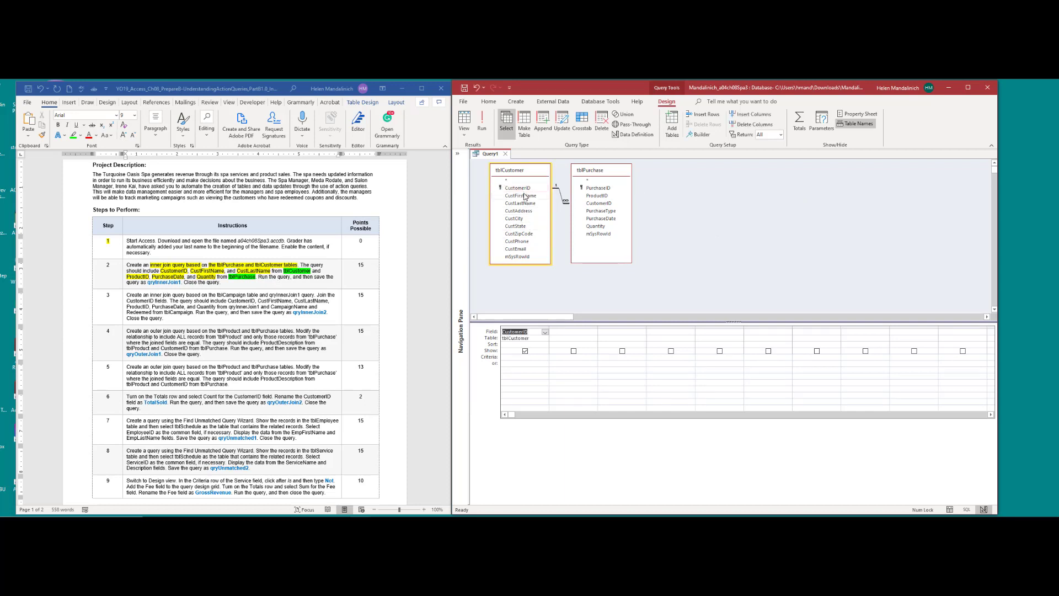
pyautogui.doubleClick(524, 196)
pyautogui.doubleClick(521, 203)
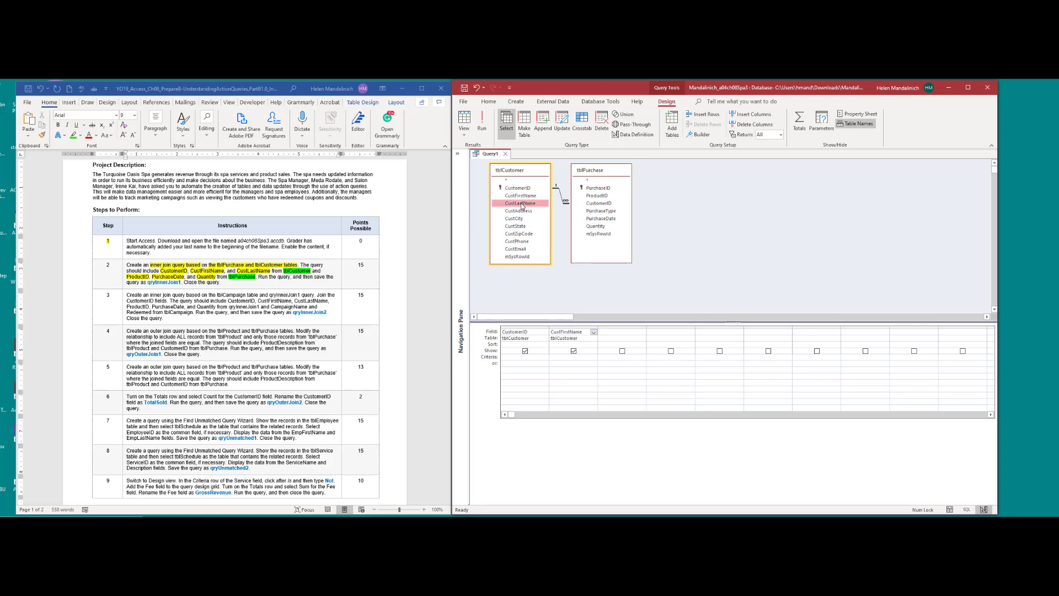
pyautogui.doubleClick(607, 196)
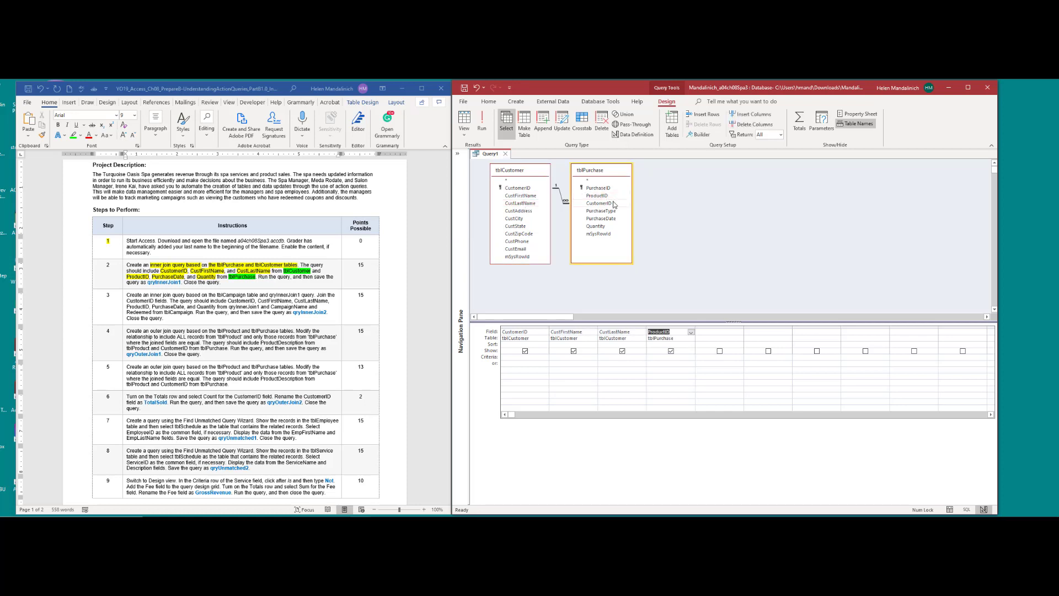
pyautogui.doubleClick(601, 219)
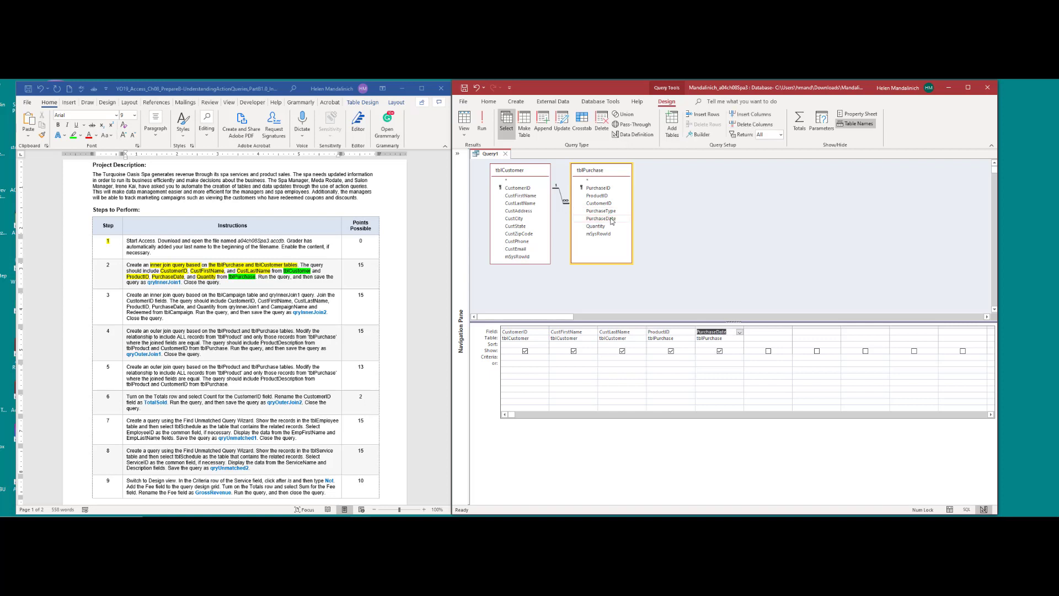
pyautogui.doubleClick(596, 226)
pyautogui.click(482, 123)
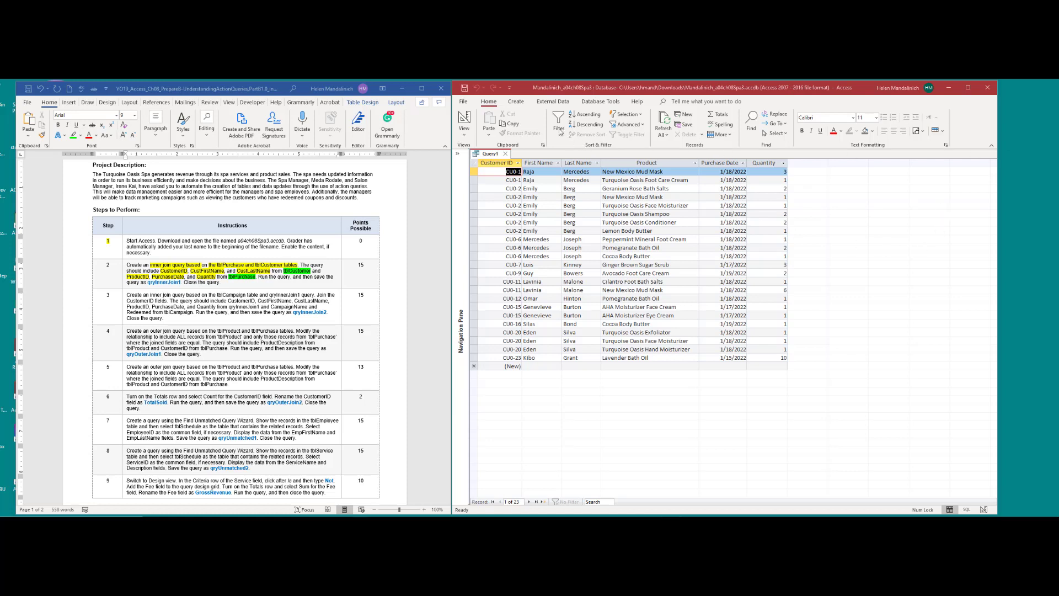
# Save the query as qryInnerJoin1 and close it
pyautogui.click(464, 88)
pyautogui.write('qryInnerJoin1')
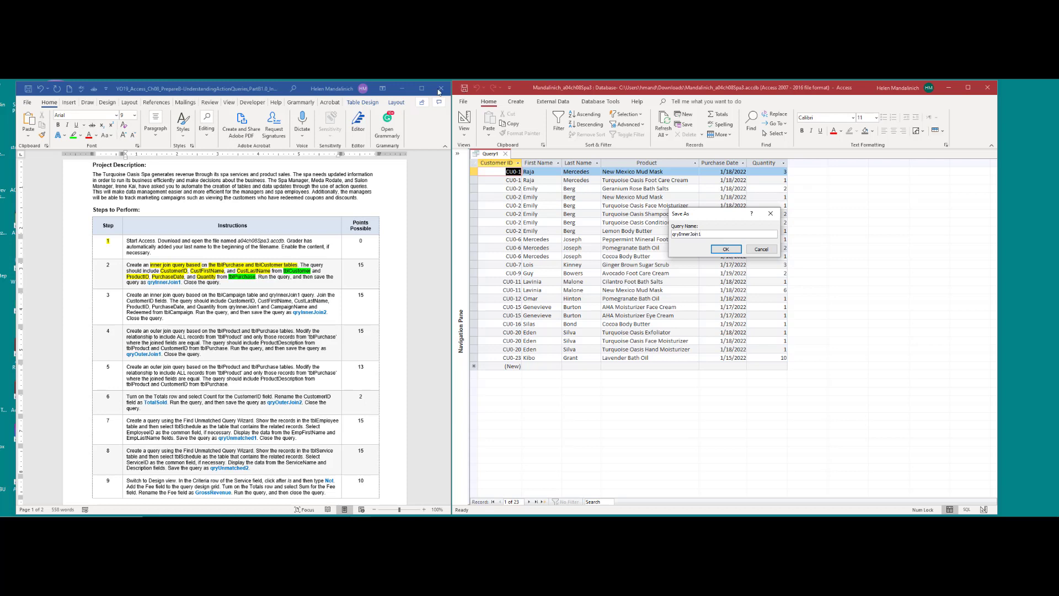
pyautogui.click(728, 248)
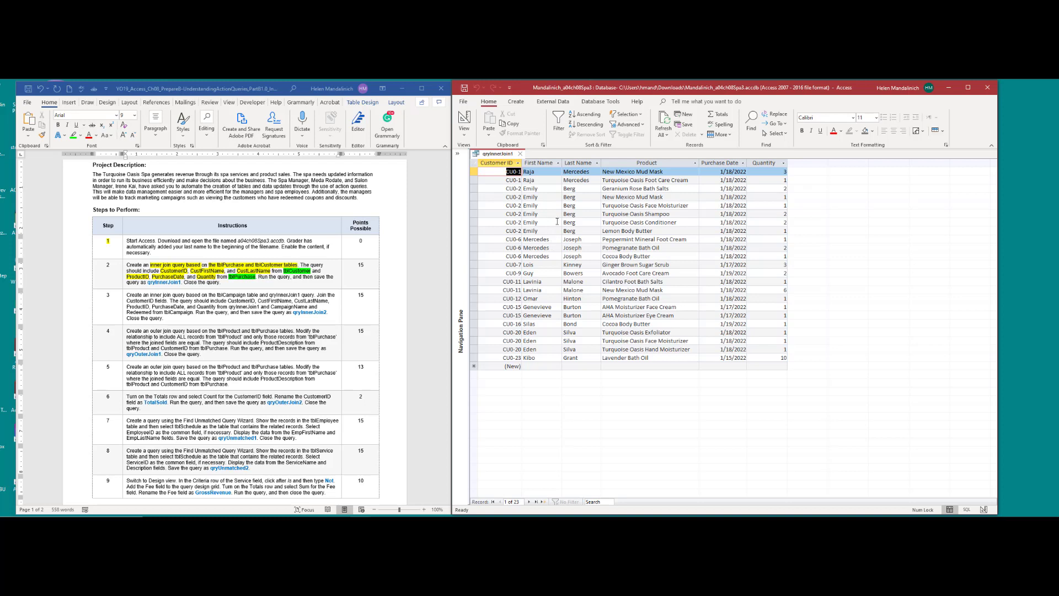
pyautogui.click(519, 157)
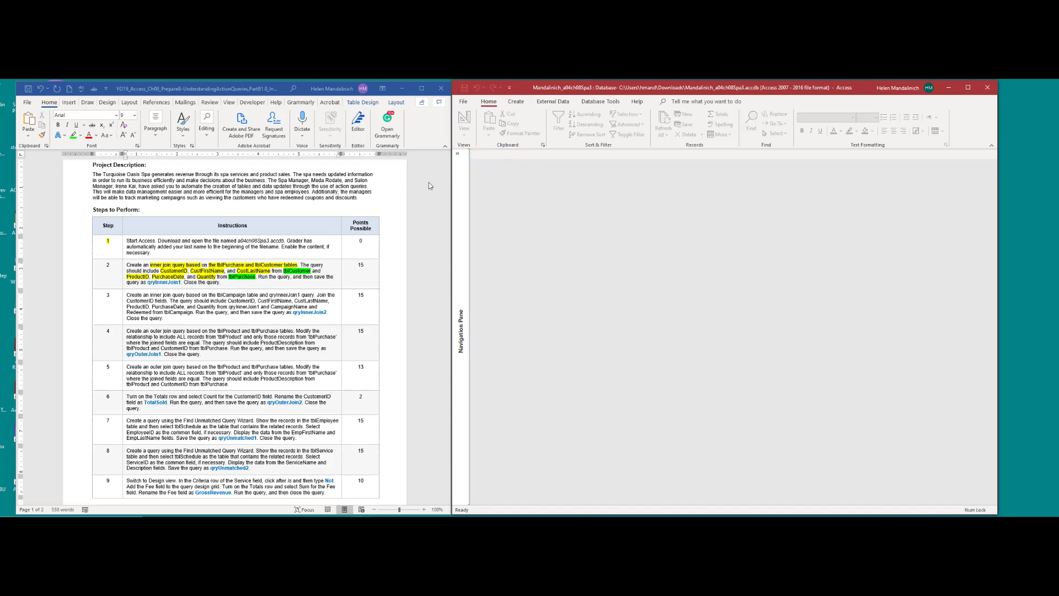
# In the Word instructions document, highlight the step number 2 in yellow
pyautogui.doubleClick(108, 265)
pyautogui.click(145, 251)
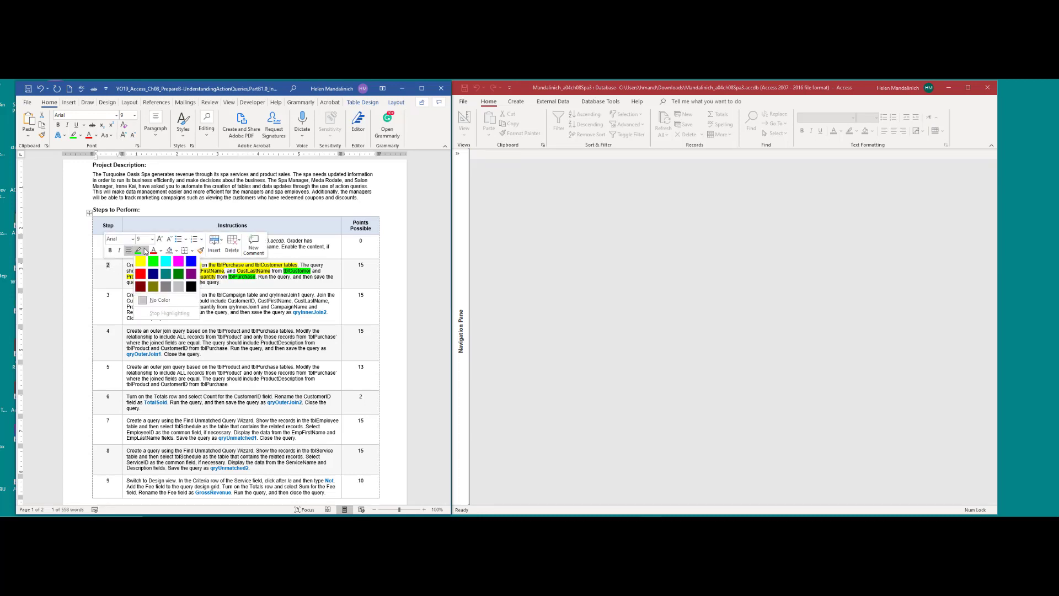
pyautogui.click(143, 265)
# Highlight tblCampaign and the first mention of qryInnerJoin1 in bright green in the step 3 instructions
pyautogui.scroll(-2, 154, 264)
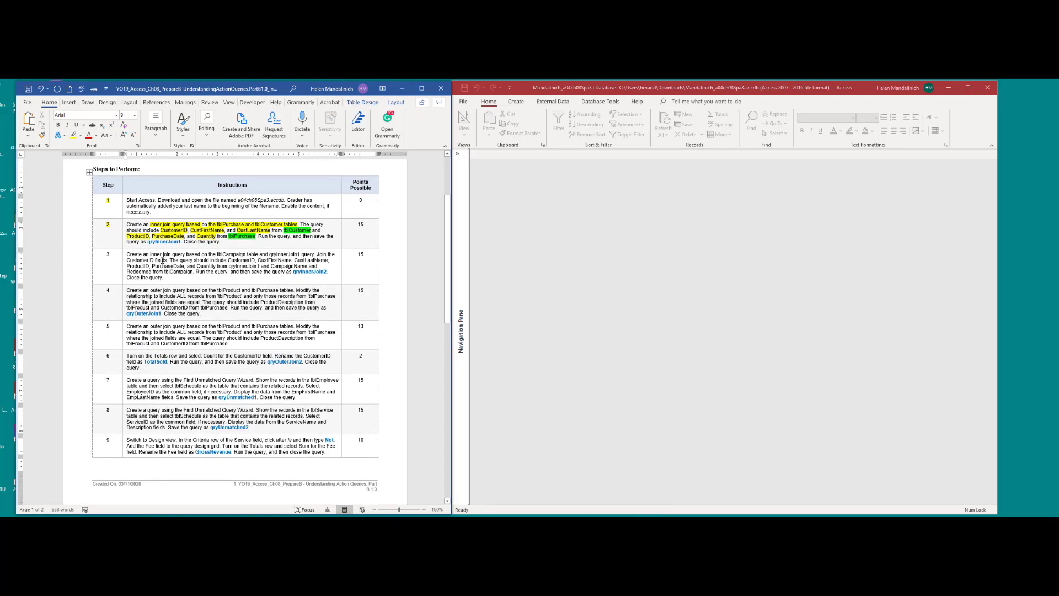
pyautogui.doubleClick(232, 257)
pyautogui.click(274, 241)
pyautogui.click(283, 258)
pyautogui.click(283, 259)
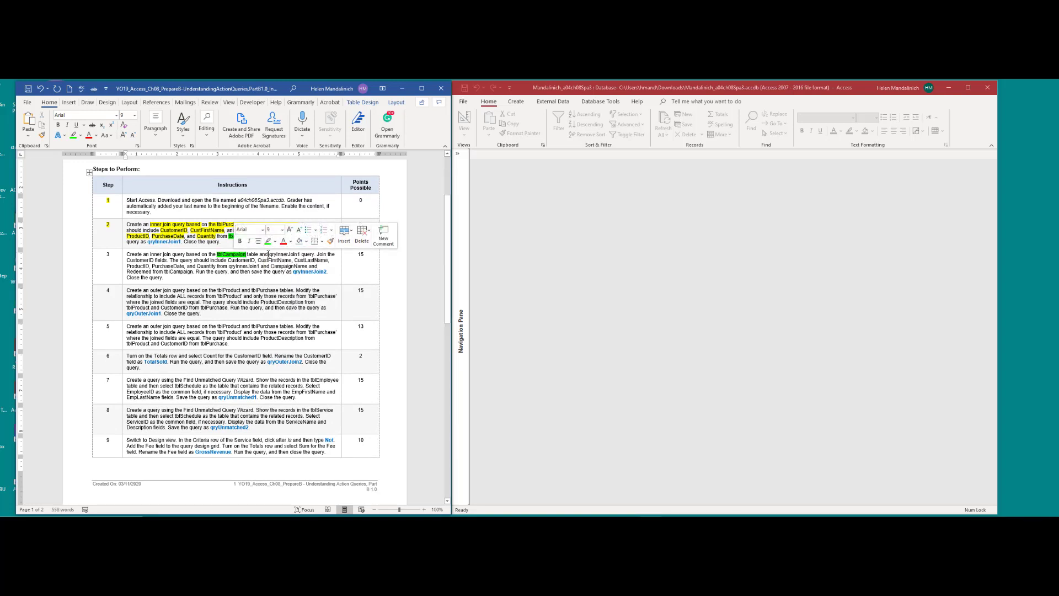
pyautogui.doubleClick(279, 254)
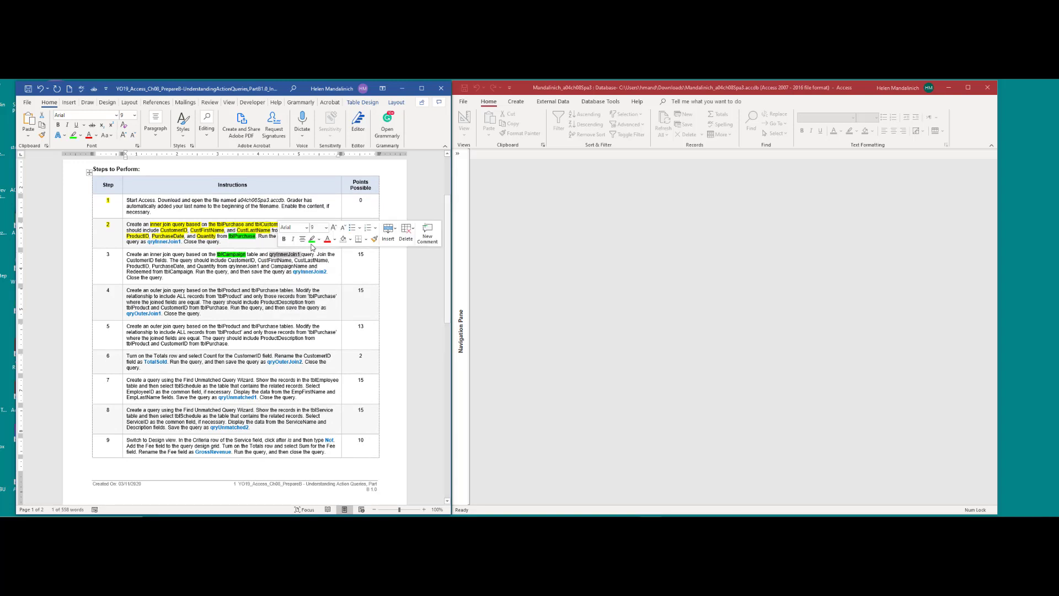
pyautogui.click(317, 243)
pyautogui.click(198, 263)
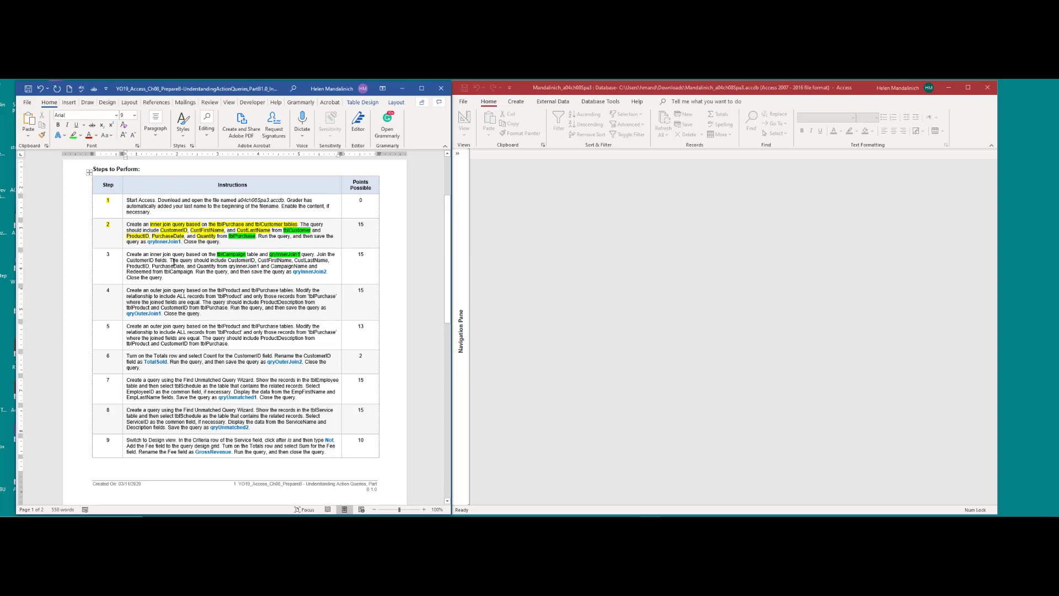
# Back in Access, start a new query design with the tblCampaign table and the qryInnerJoin1 query, and enlarge both field lists
pyautogui.click(518, 105)
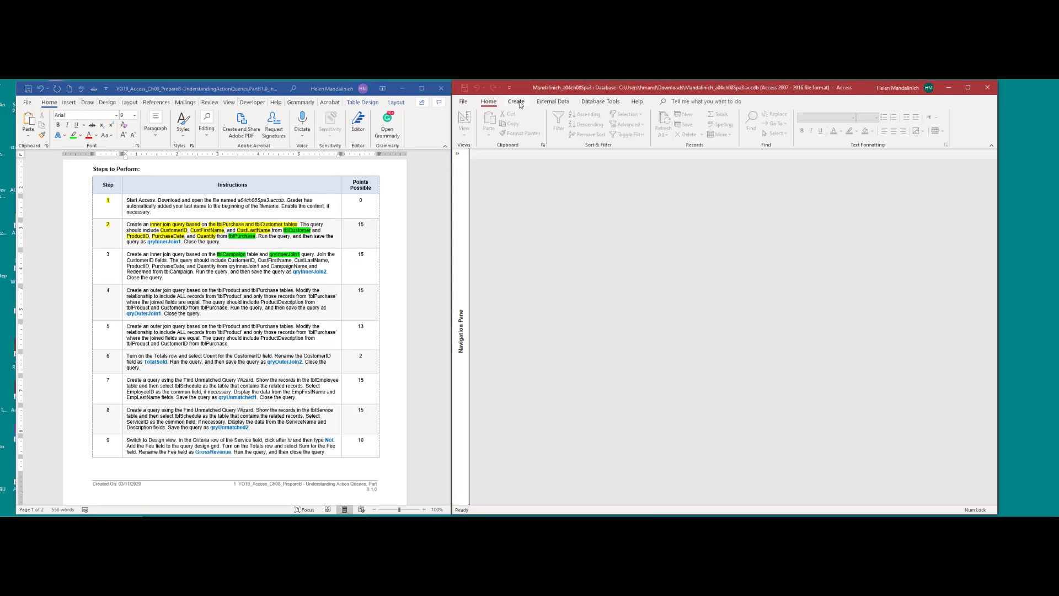
pyautogui.click(520, 104)
pyautogui.click(586, 127)
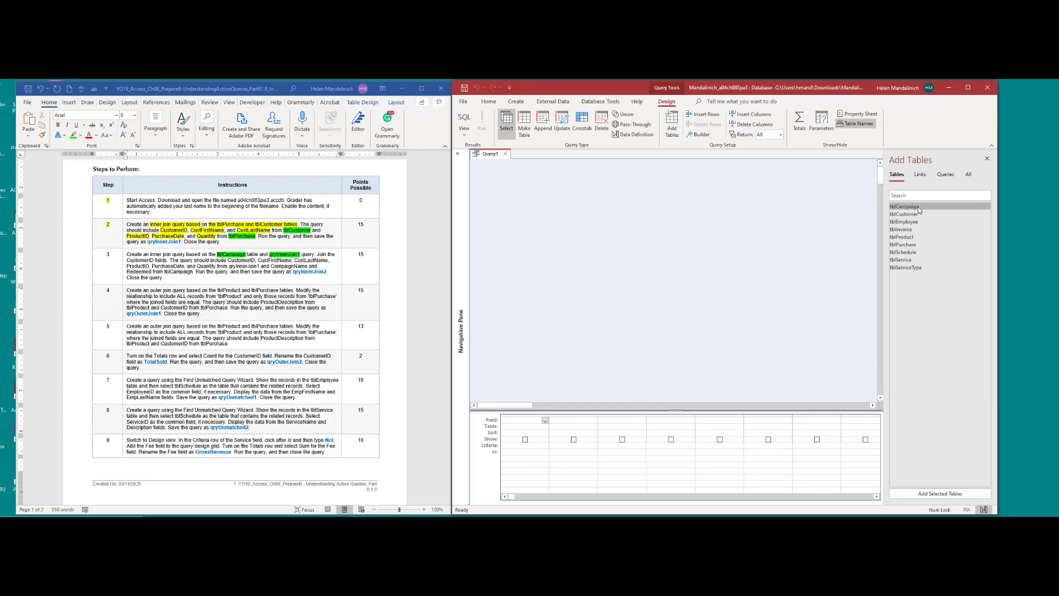
pyautogui.moveTo(905, 206); pyautogui.dragTo(529, 185)
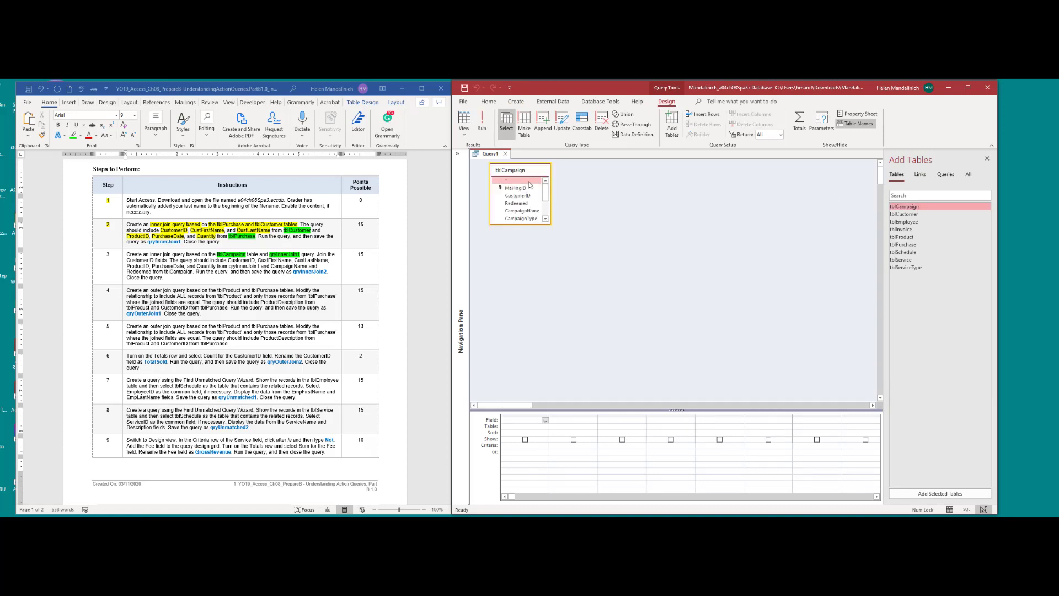
pyautogui.click(947, 176)
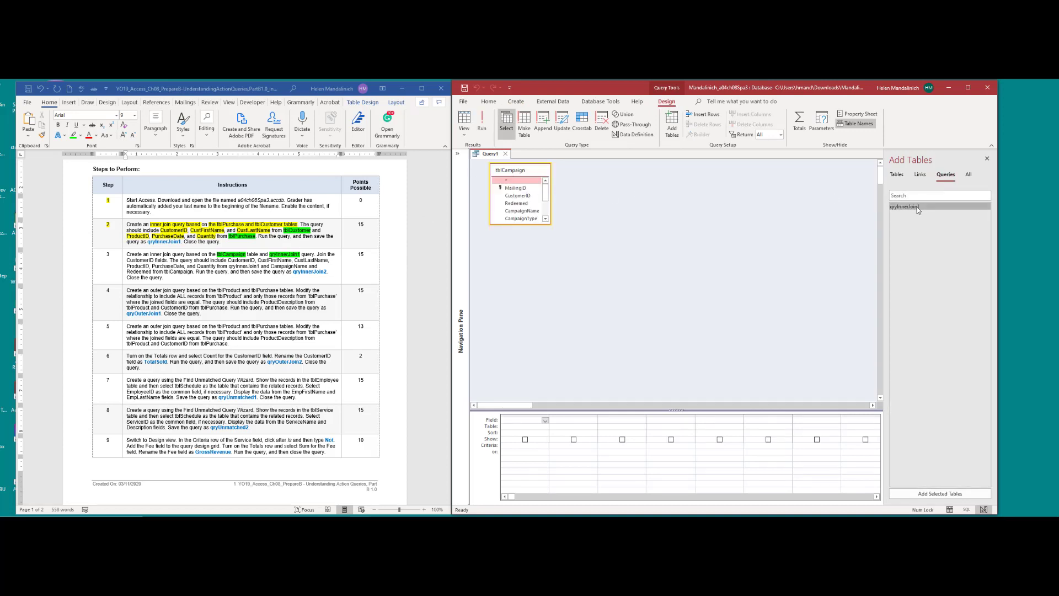
pyautogui.doubleClick(917, 207)
pyautogui.click(987, 159)
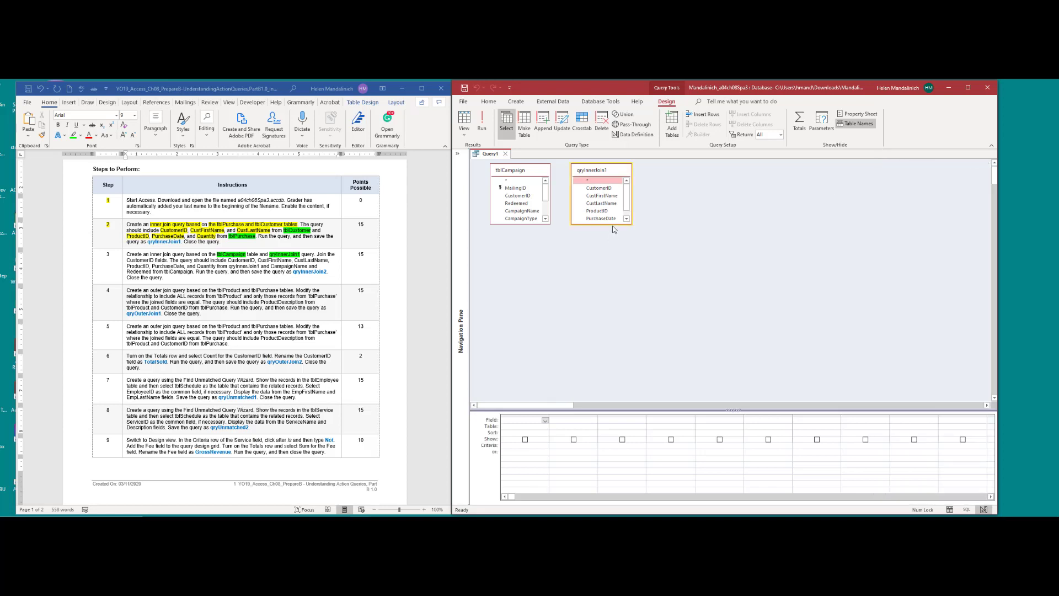
pyautogui.moveTo(613, 223); pyautogui.dragTo(612, 253)
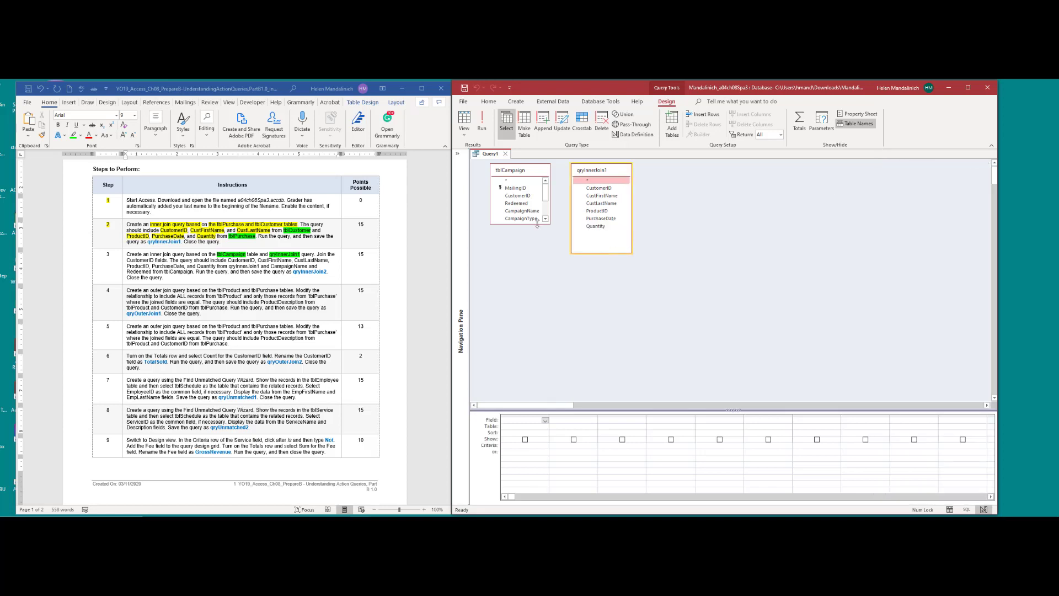
pyautogui.moveTo(538, 224); pyautogui.dragTo(535, 271)
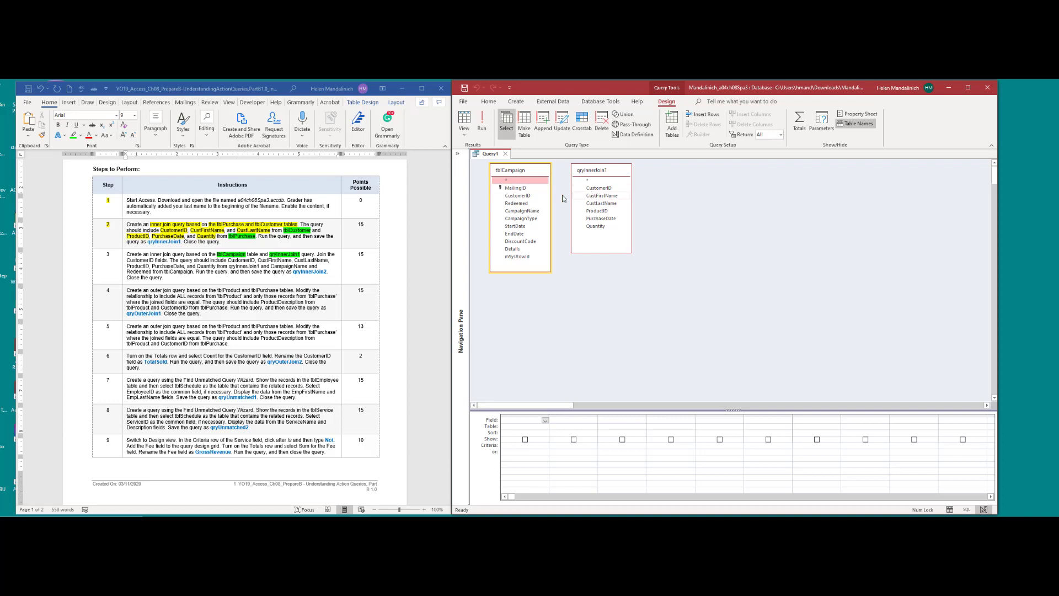
# Join CustomerID in tblCampaign to CustomerID in qryInnerJoin1 and check the join's properties without changing them
pyautogui.moveTo(525, 198); pyautogui.dragTo(605, 191)
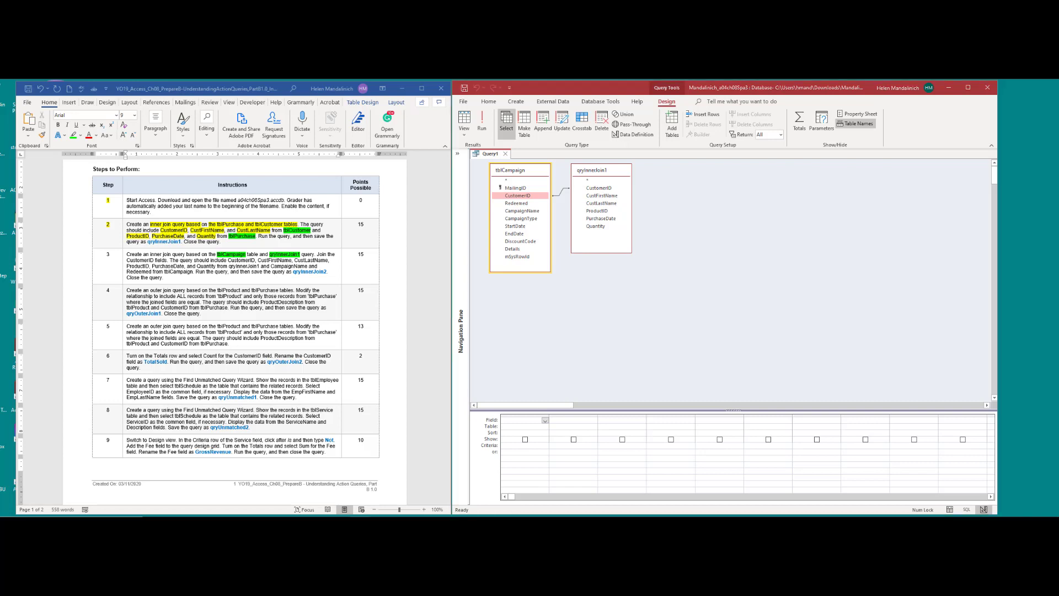
pyautogui.doubleClick(558, 196)
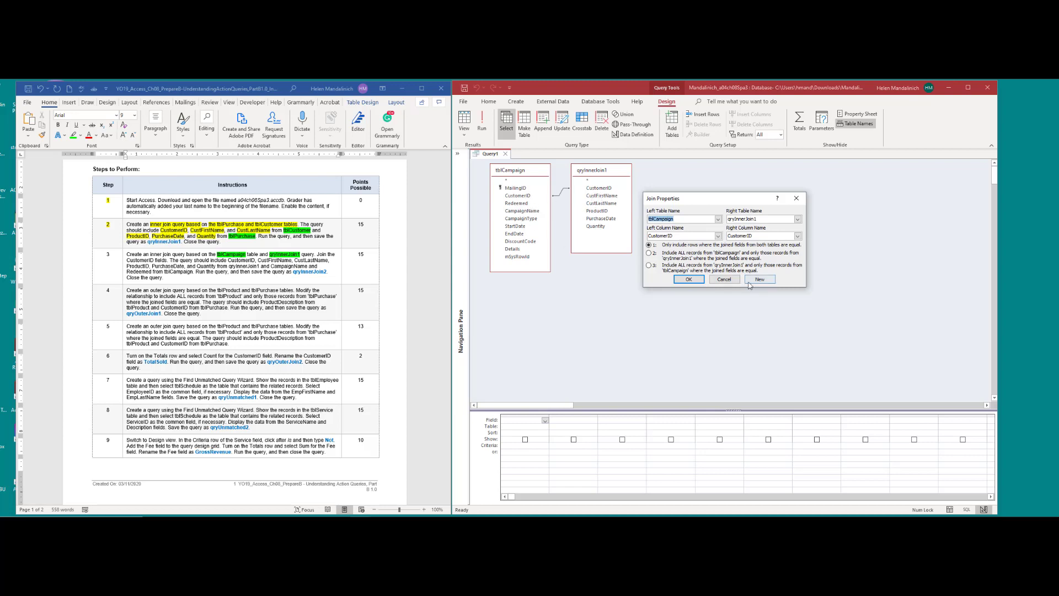
pyautogui.click(725, 279)
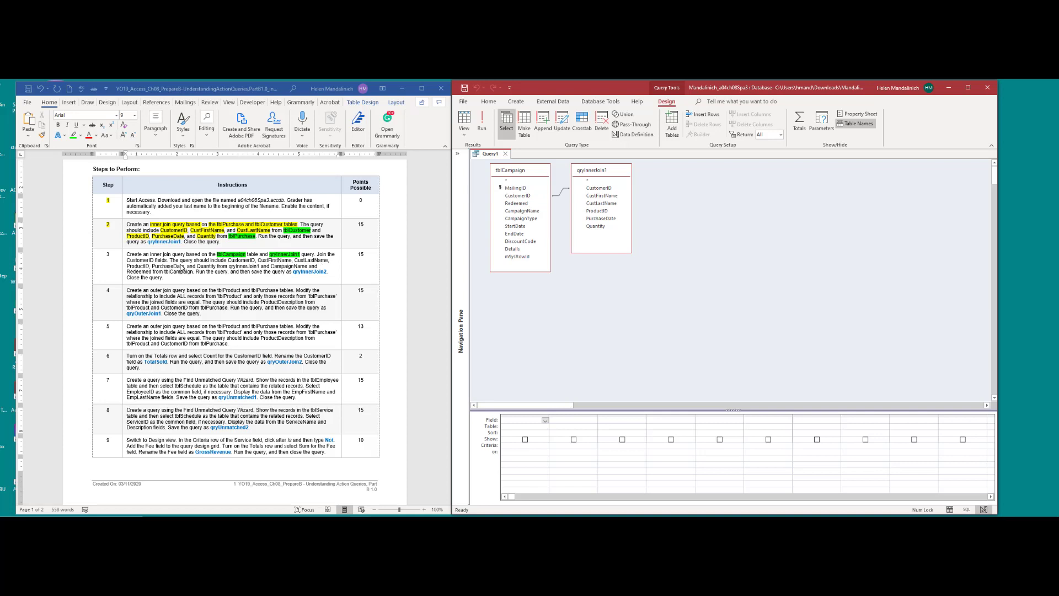
# Add CustomerID, CustFirstName, CustLastName, ProductID, PurchaseDate and Quantity from qryInnerJoin1 to the query design grid
pyautogui.doubleClick(601, 188)
pyautogui.doubleClick(613, 196)
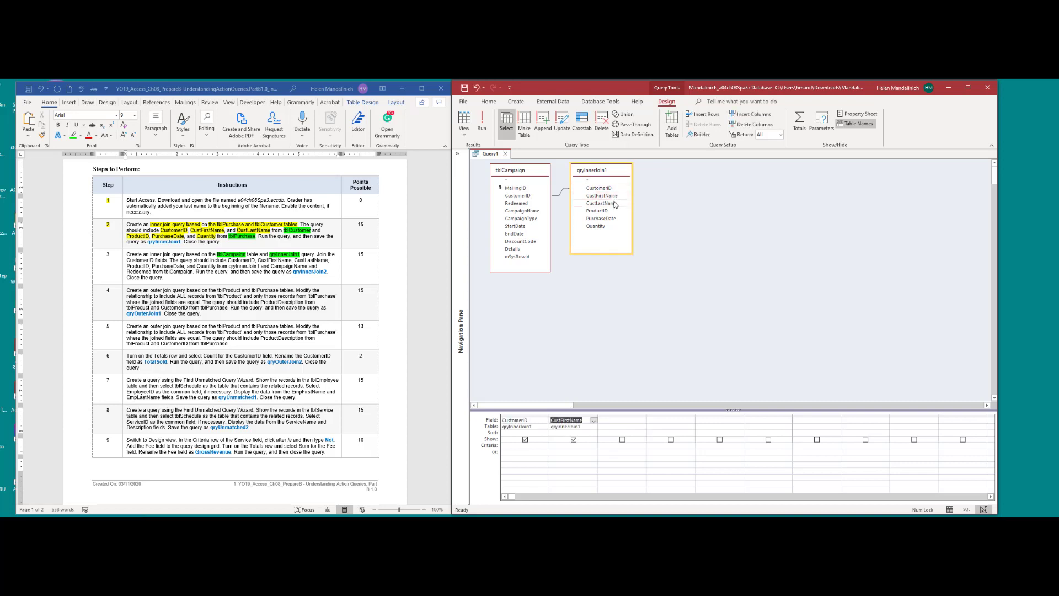
pyautogui.doubleClick(615, 204)
pyautogui.doubleClick(612, 212)
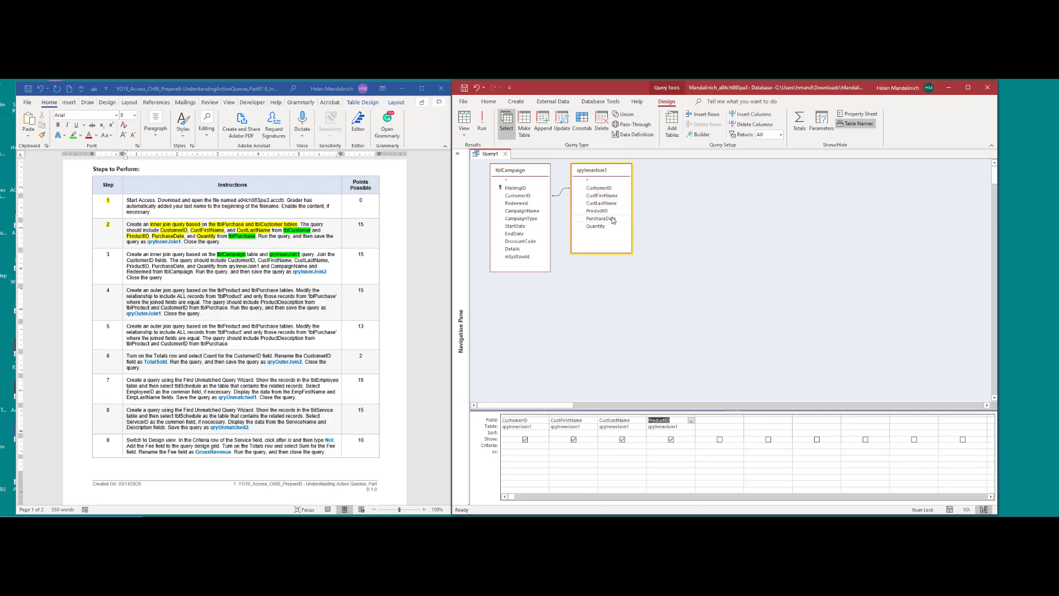
pyautogui.doubleClick(612, 219)
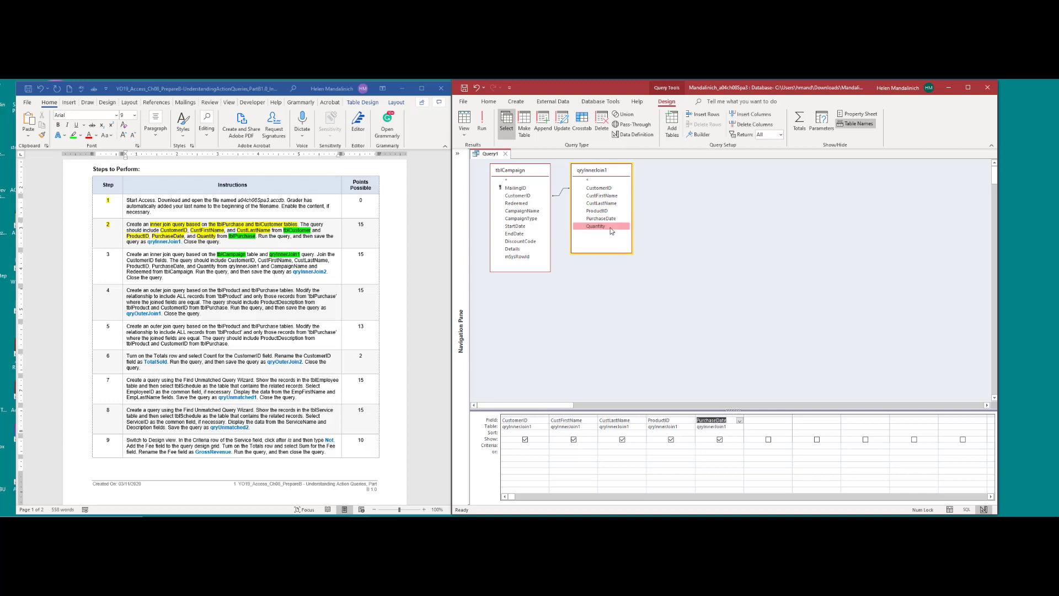
pyautogui.doubleClick(612, 226)
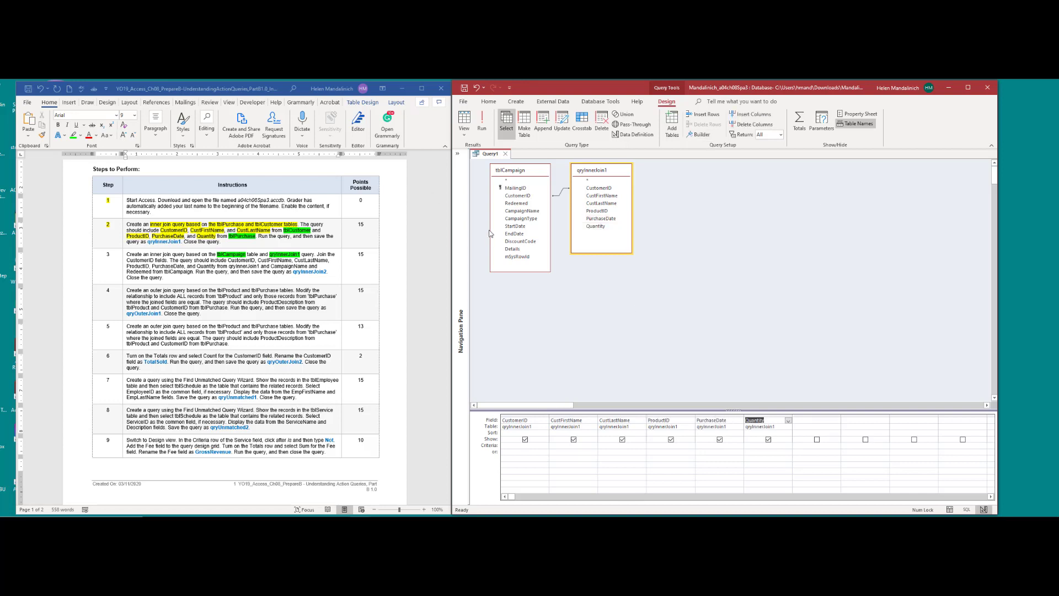
# Add CampaignName and Redeemed from tblCampaign to the design grid and run the query
pyautogui.doubleClick(531, 214)
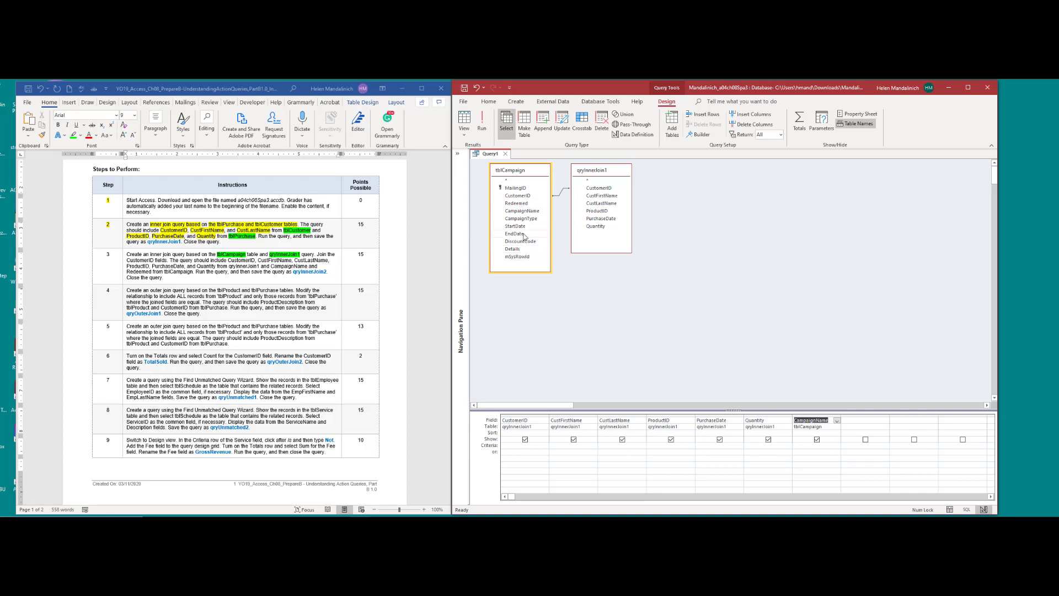
pyautogui.doubleClick(516, 203)
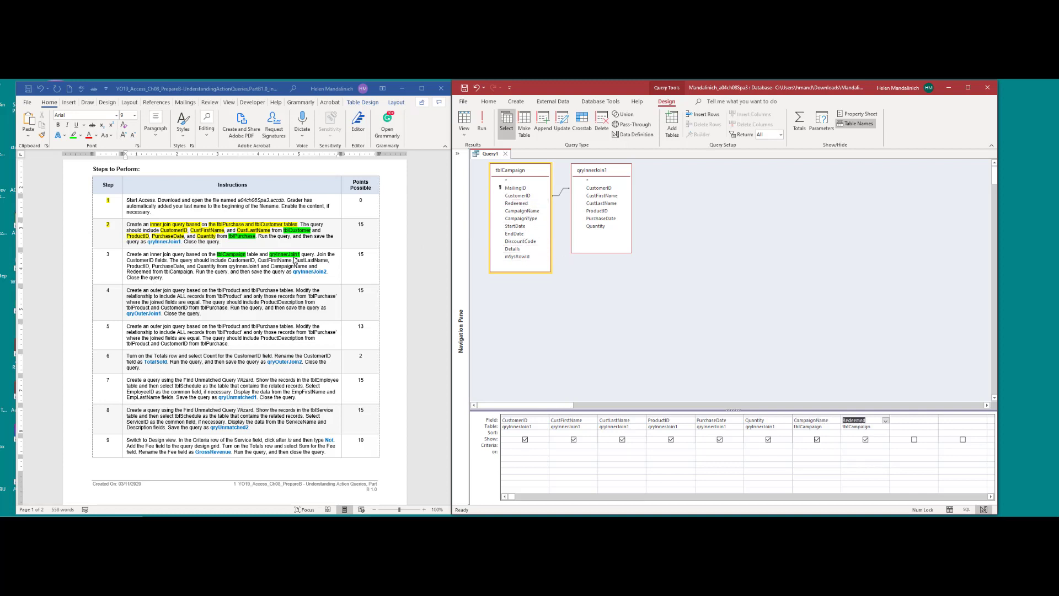
pyautogui.click(481, 122)
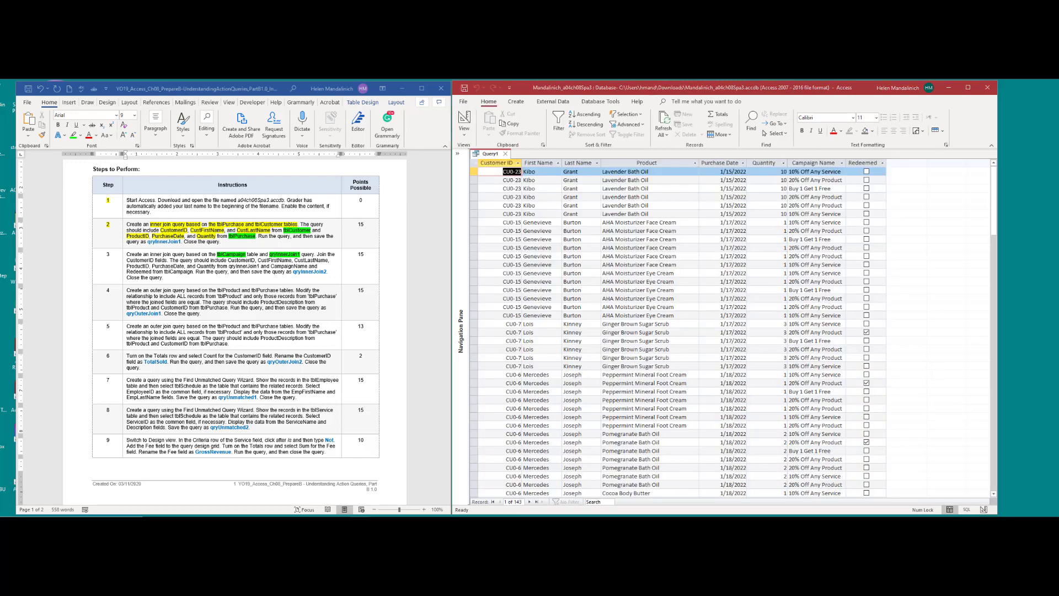
# Save the query as qryInnerJoin2
pyautogui.click(1029, 416)
pyautogui.click(464, 93)
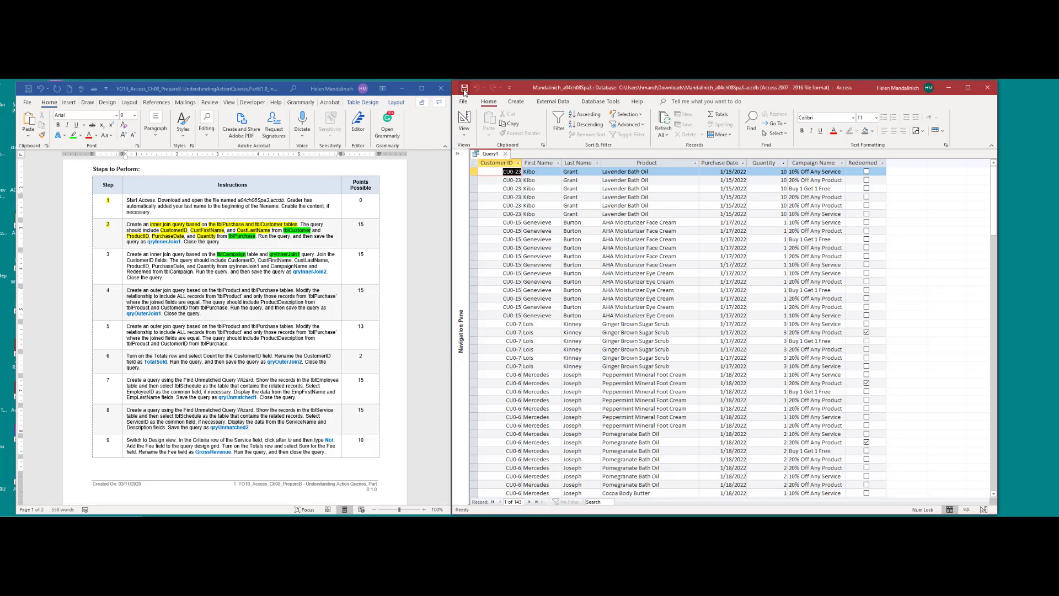
pyautogui.click(464, 89)
pyautogui.write('qry')
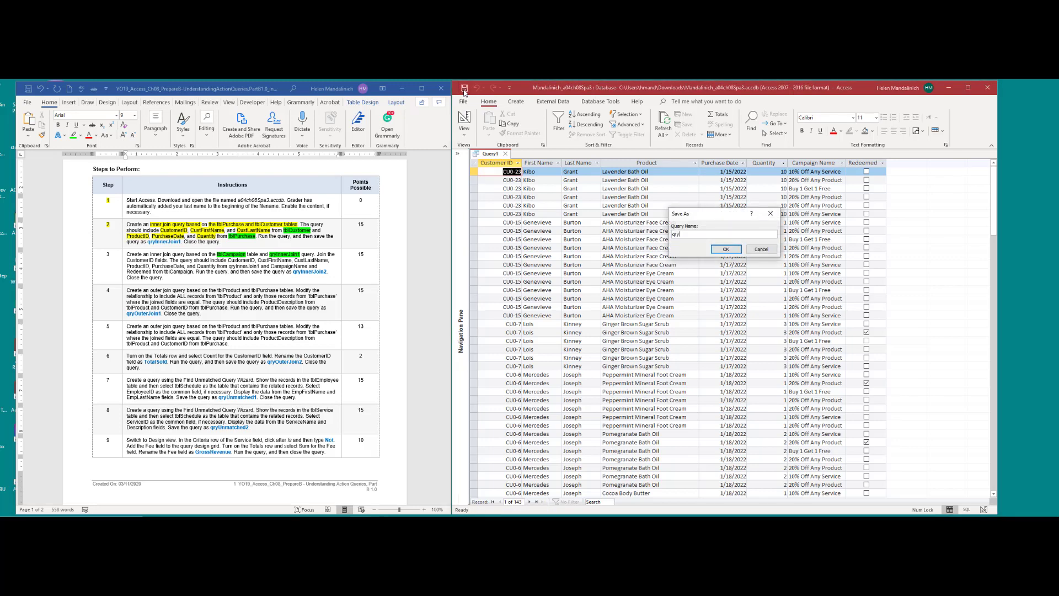
pyautogui.write('InnerJoin2')
pyautogui.press('Return')
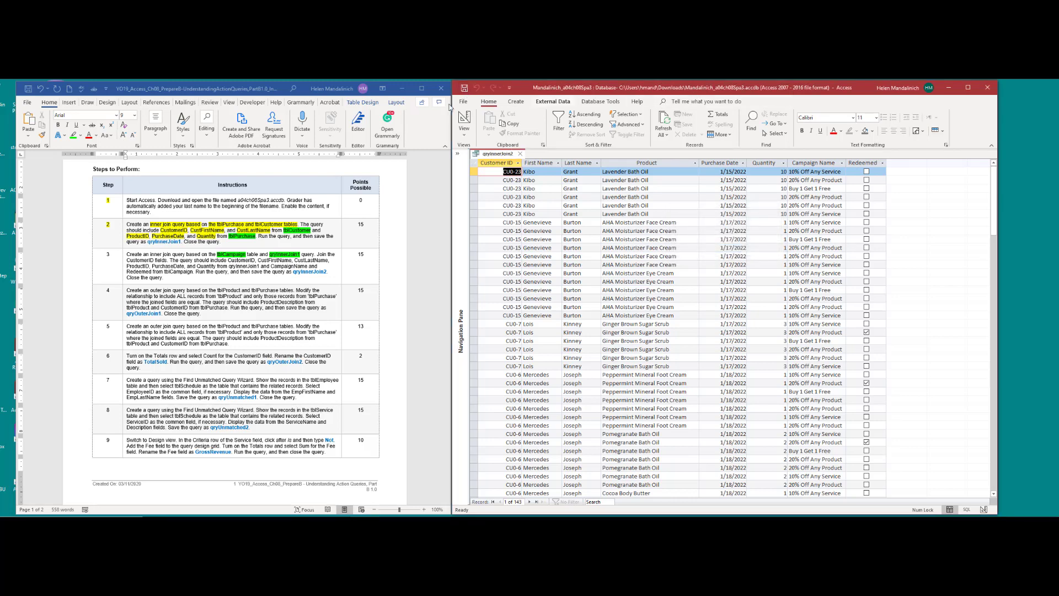
# Highlight the step number 3 in yellow in the Word instructions, and close qryInnerJoin2 in Access
pyautogui.click(109, 255)
pyautogui.doubleClick(109, 254)
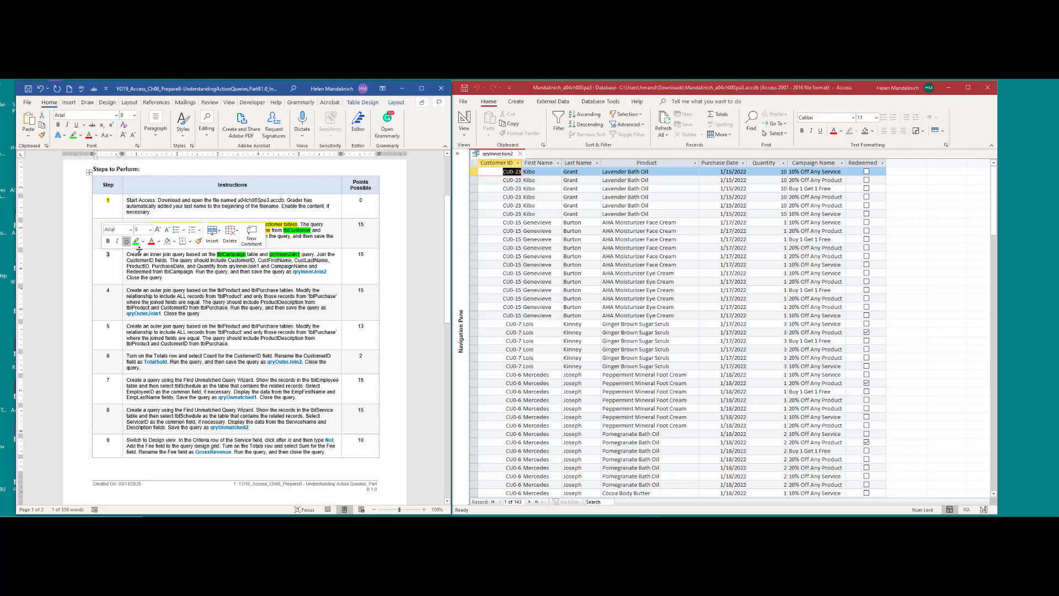
pyautogui.click(143, 244)
pyautogui.click(138, 252)
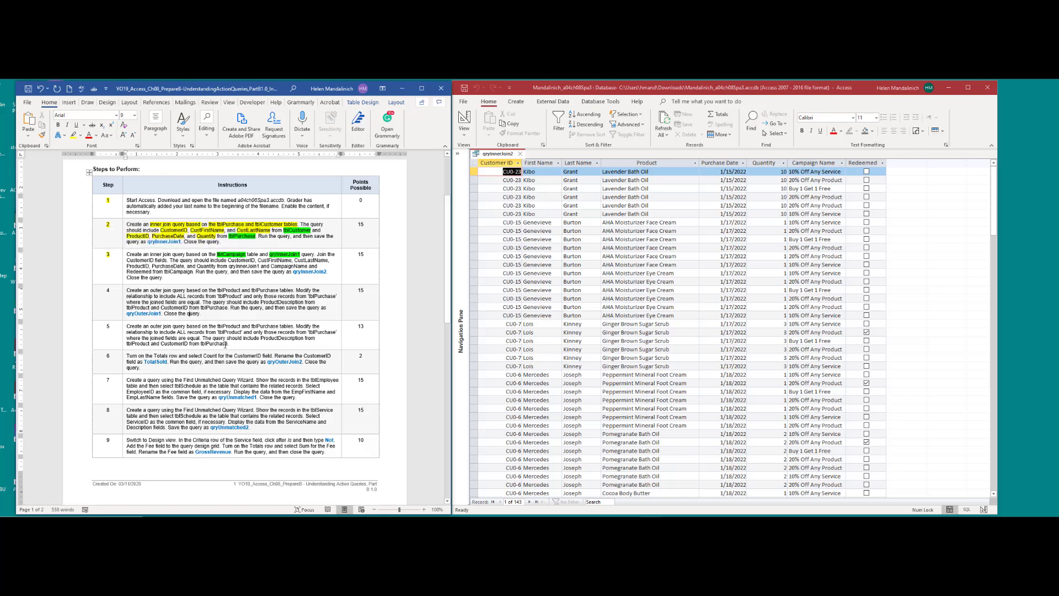
pyautogui.scroll(-2, 448, 214)
pyautogui.click(520, 153)
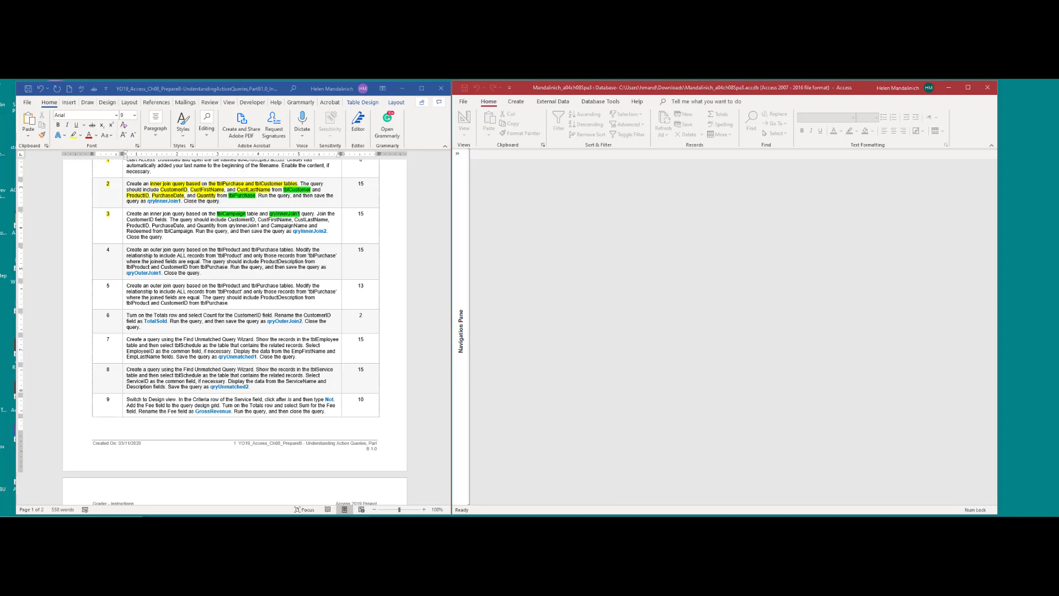
# In the Word instructions for step 4, highlight "outer join" in yellow and the first mentions of tblProduct and tblPurchase in bright green
pyautogui.click(168, 251)
pyautogui.moveTo(151, 247)
pyautogui.mouseDown()
pyautogui.moveTo(182, 248)
pyautogui.moveTo(172, 249)
pyautogui.mouseUp()
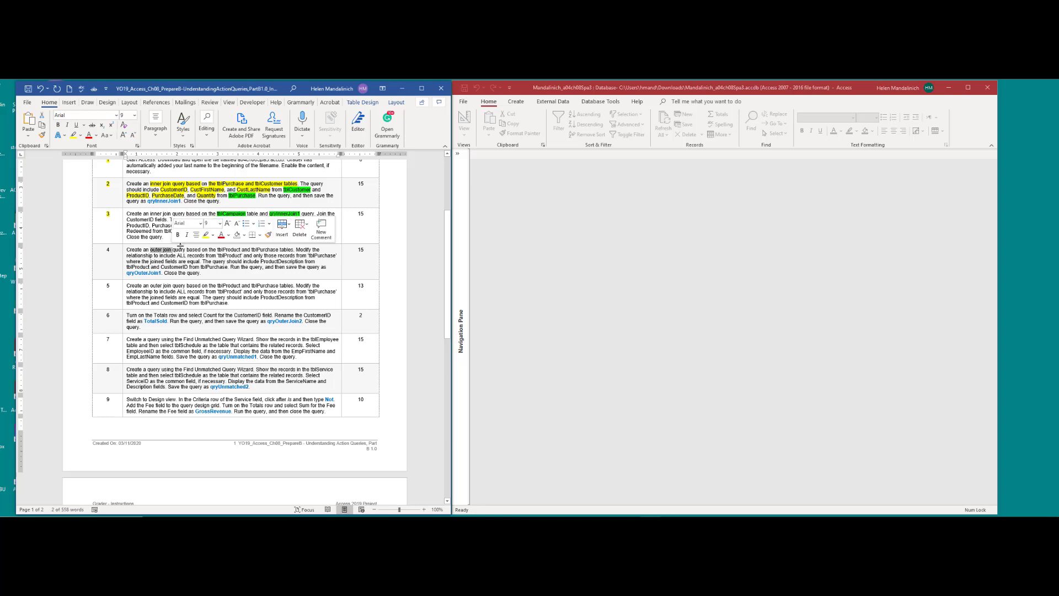
pyautogui.click(206, 236)
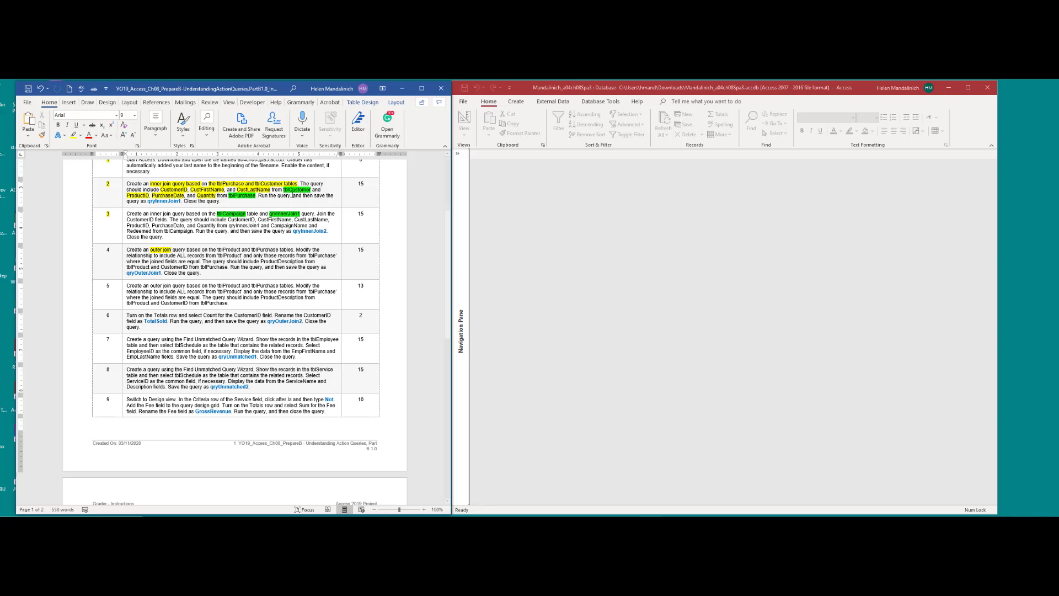
pyautogui.doubleClick(229, 250)
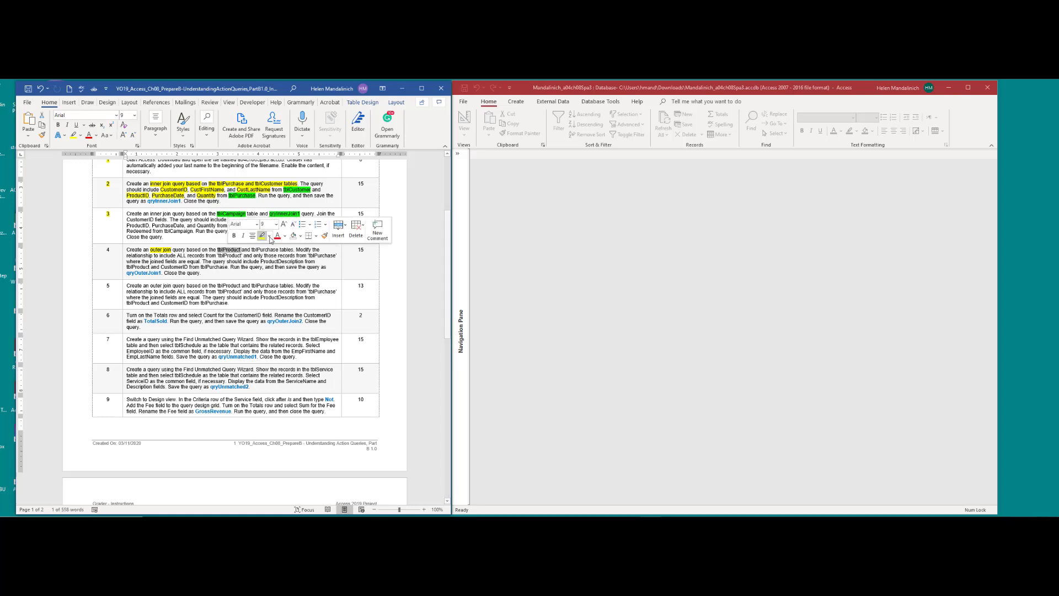
pyautogui.click(269, 237)
pyautogui.click(275, 251)
pyautogui.doubleClick(265, 249)
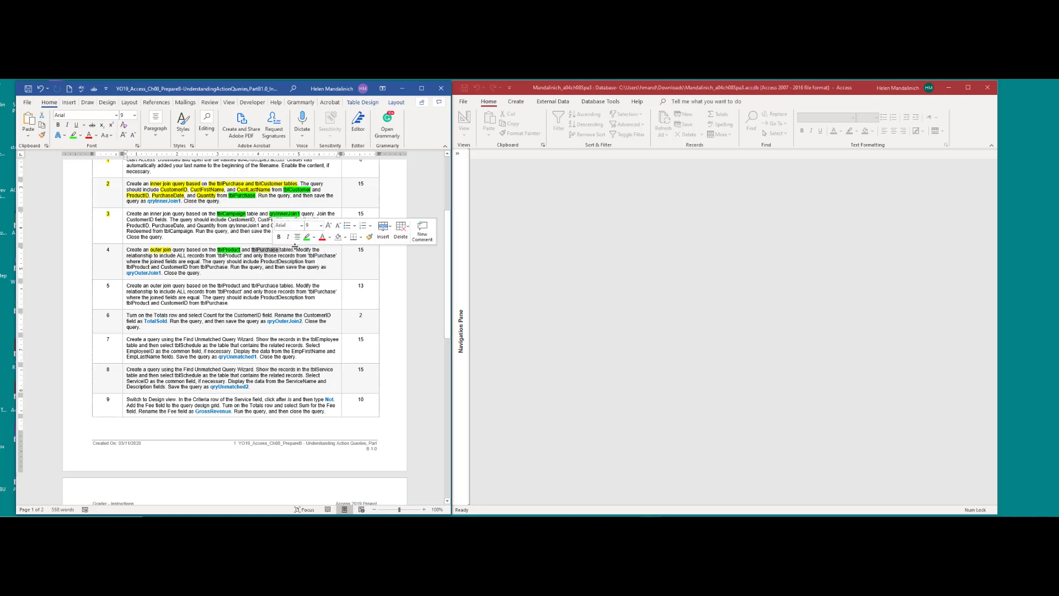
pyautogui.click(307, 237)
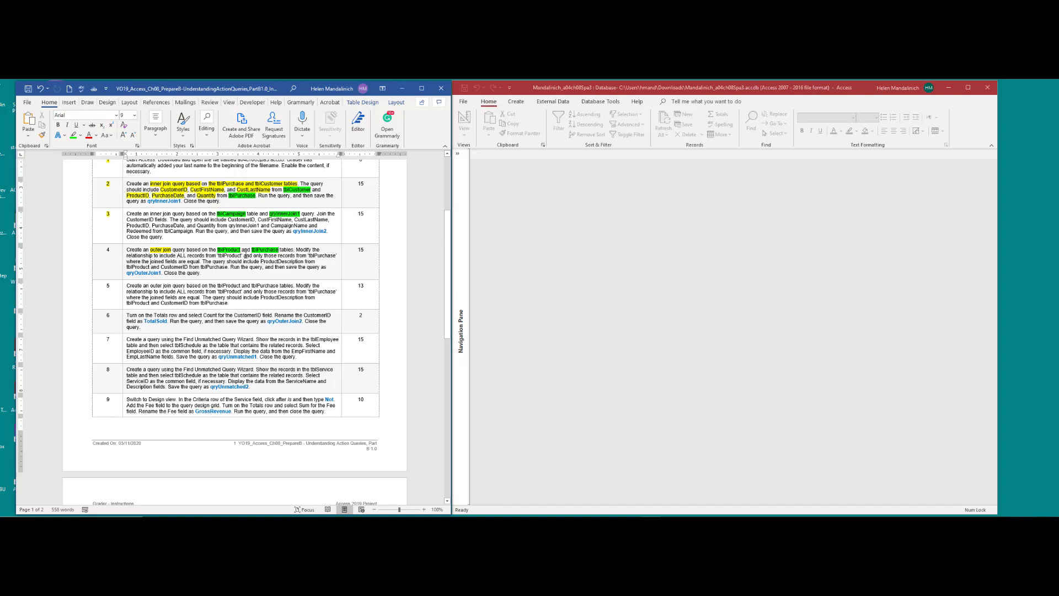
# Highlight "ALL records from 'tblProduct'" and the following 'tblPurchase' in turquoise in the step 4 instructions
pyautogui.moveTo(178, 255); pyautogui.dragTo(242, 256)
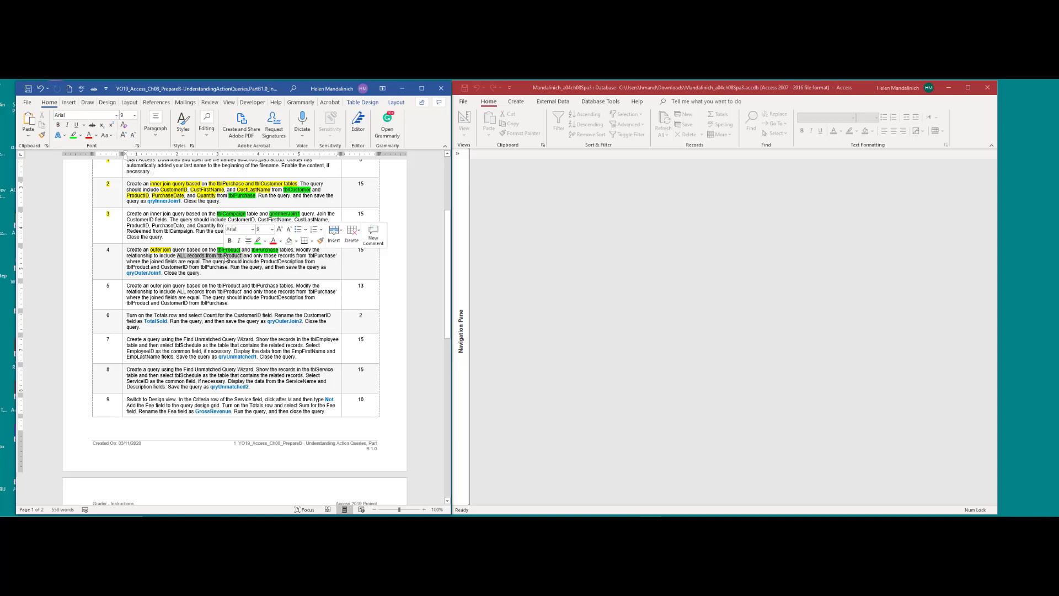
pyautogui.click(266, 241)
pyautogui.click(281, 250)
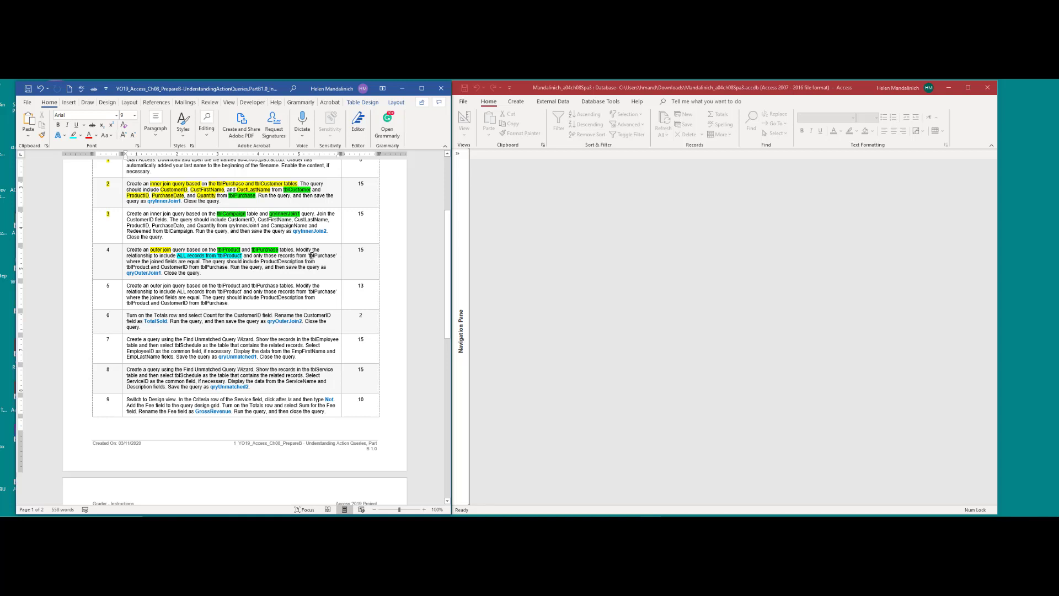
pyautogui.doubleClick(312, 256)
pyautogui.click(334, 241)
# Back in Access, start a new query design with the tblProduct and tblPurchase tables
pyautogui.click(516, 102)
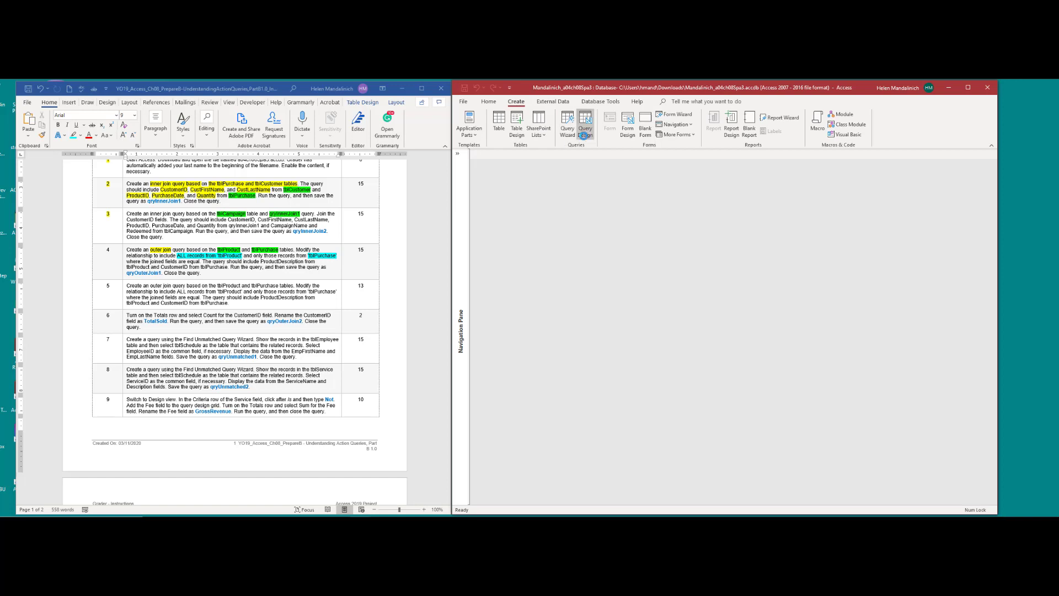
pyautogui.click(586, 125)
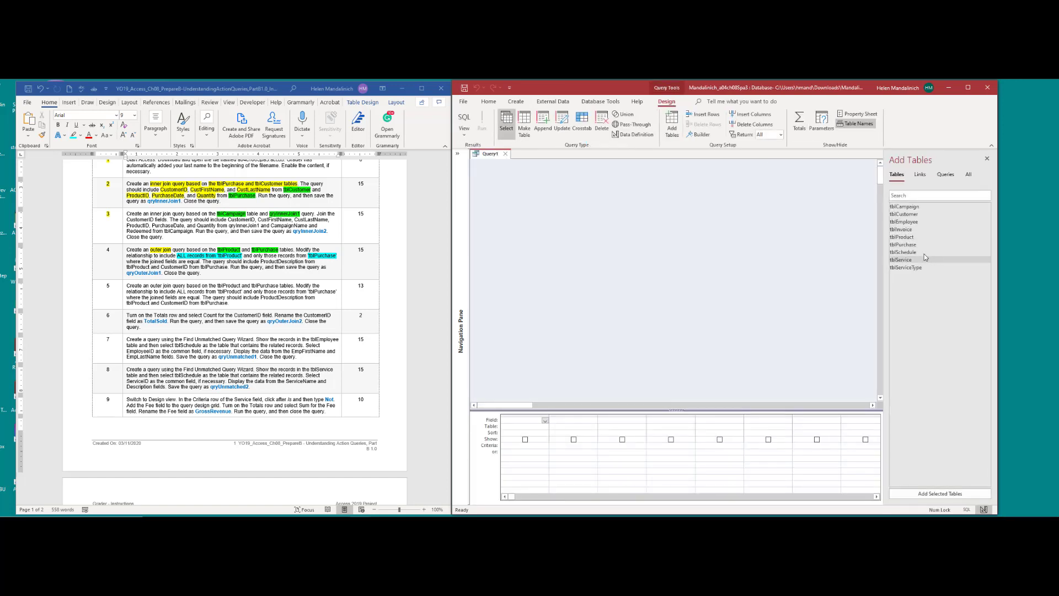
pyautogui.doubleClick(923, 237)
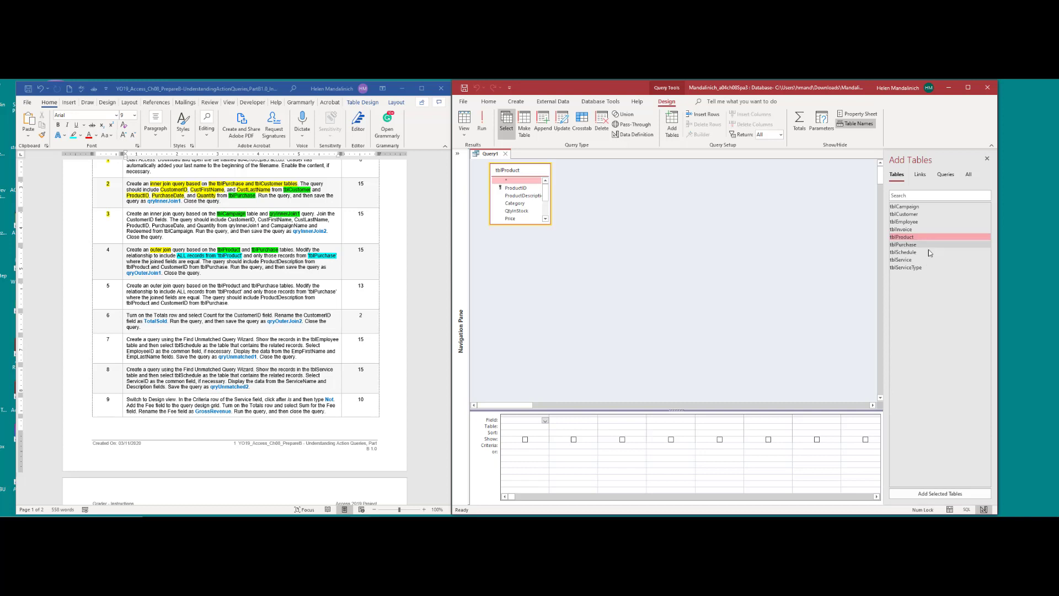
pyautogui.doubleClick(927, 245)
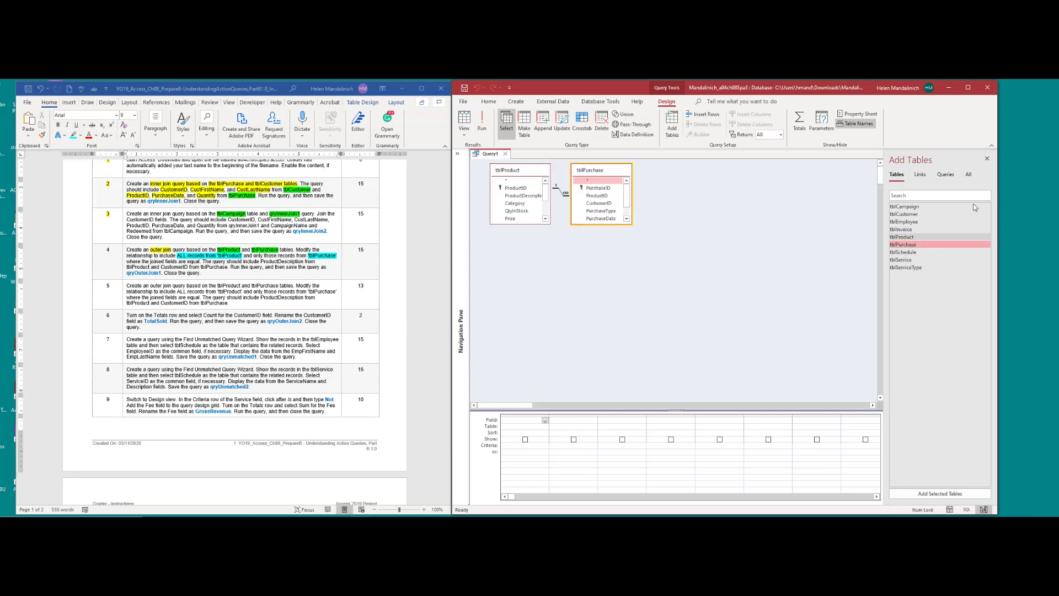
pyautogui.click(986, 157)
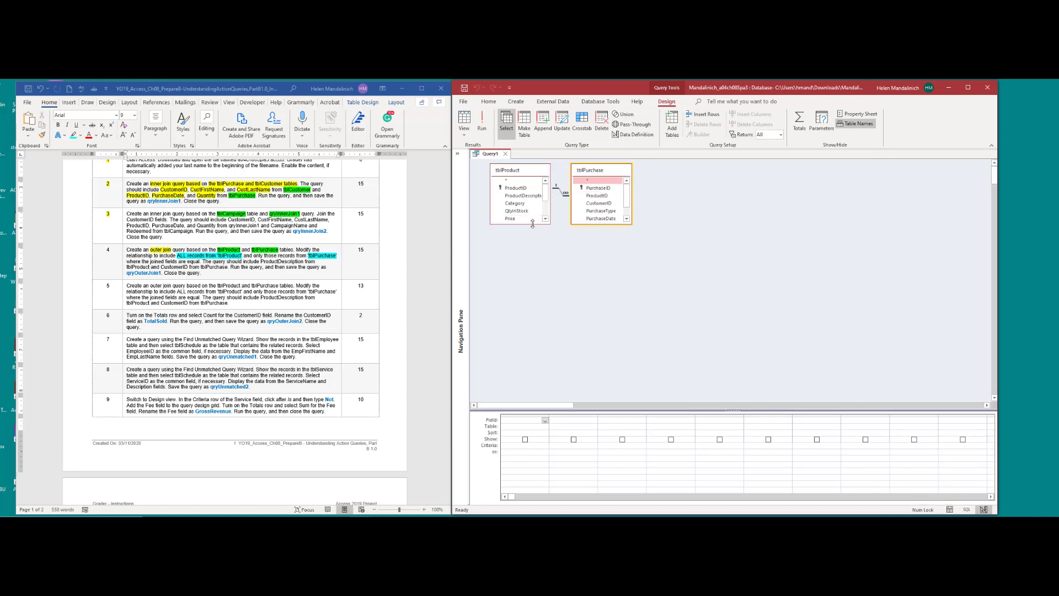
# Lengthen the tblProduct and tblPurchase field lists to show all their fields, and raise the divider above the design grid
pyautogui.moveTo(534, 224); pyautogui.dragTo(534, 280)
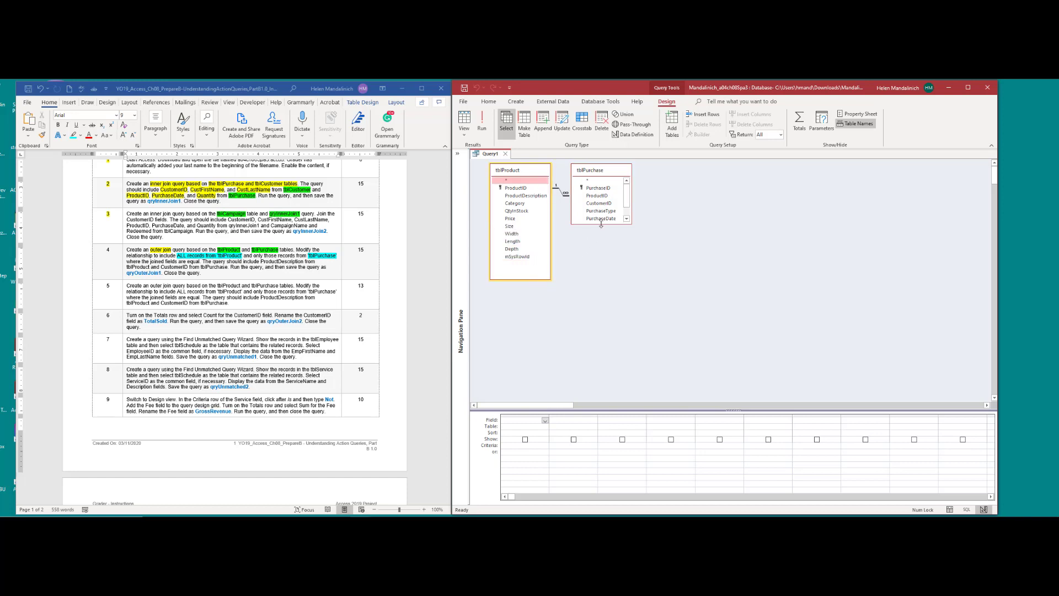
pyautogui.moveTo(601, 223); pyautogui.dragTo(600, 271)
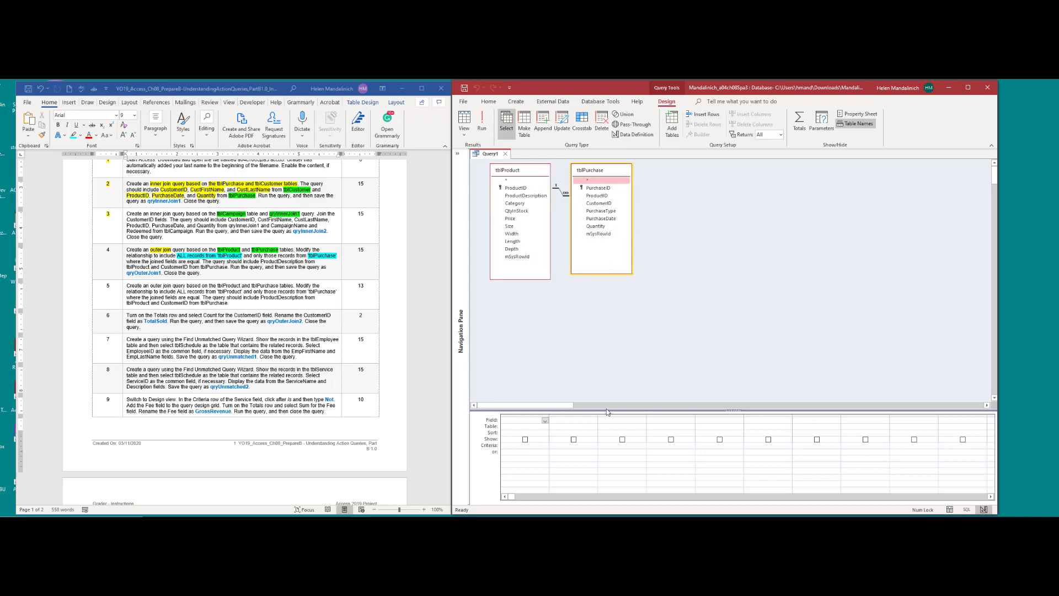
pyautogui.click(608, 406)
pyautogui.moveTo(606, 405); pyautogui.dragTo(513, 406)
pyautogui.moveTo(553, 318); pyautogui.dragTo(553, 319)
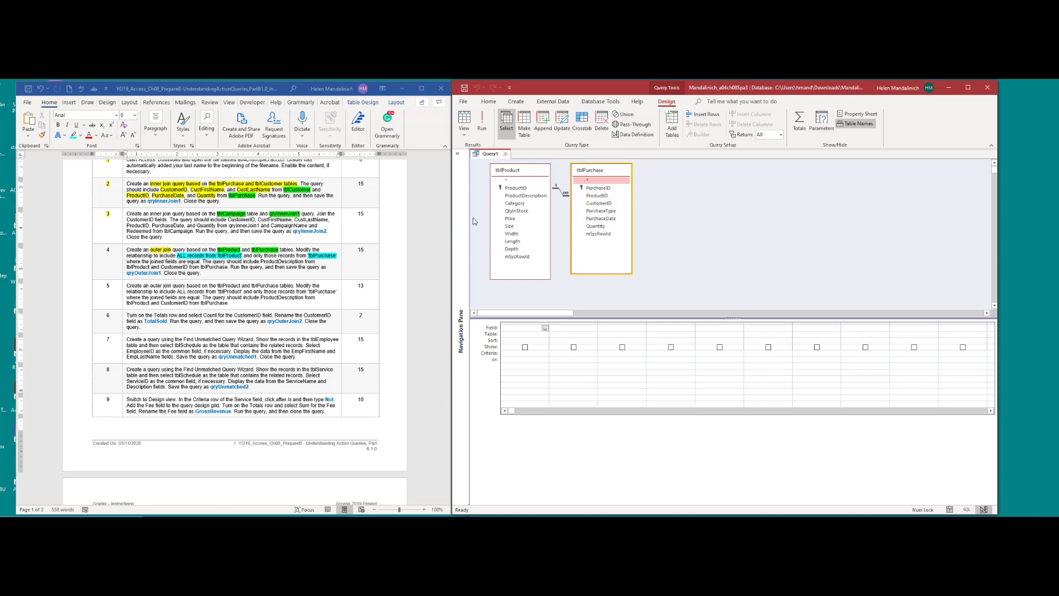
# Add ProductDescription from tblProduct and CustomerID from tblPurchase to the grid, run the query, and return to Design view
pyautogui.doubleClick(524, 195)
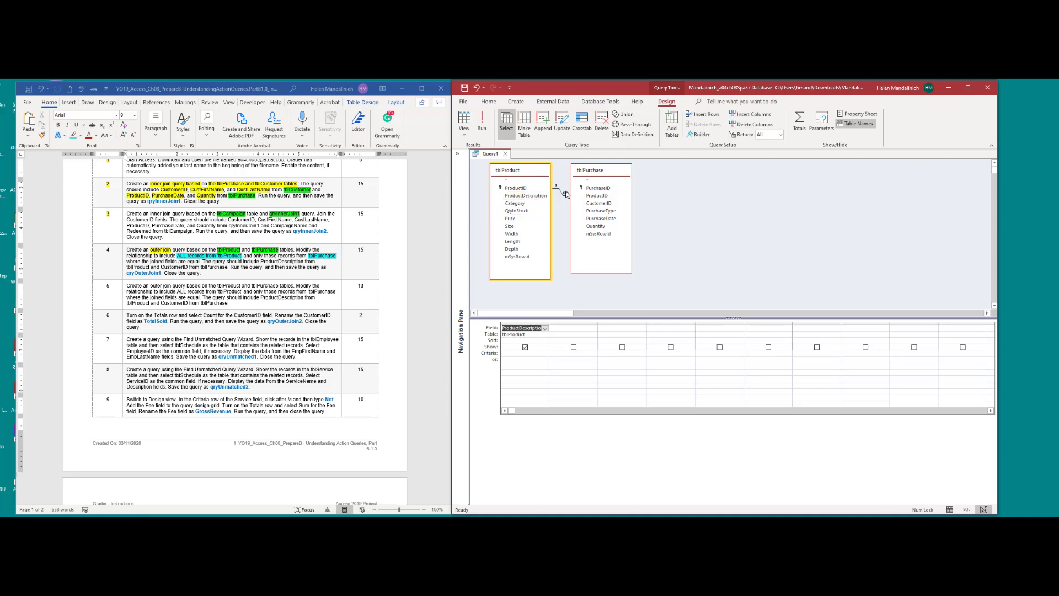
pyautogui.click(610, 204)
pyautogui.doubleClick(610, 205)
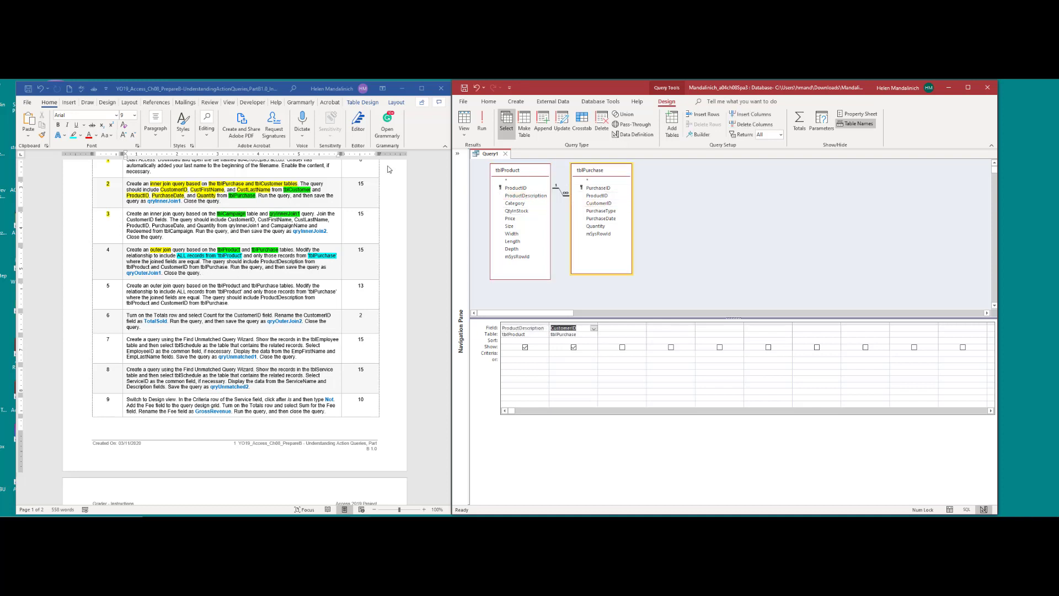
pyautogui.click(481, 117)
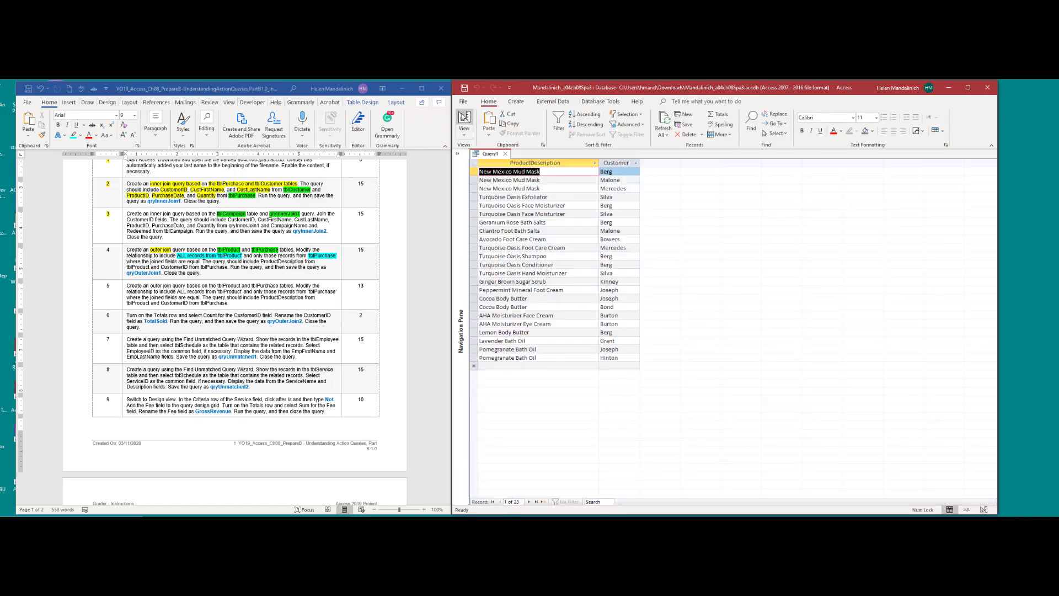
pyautogui.click(464, 121)
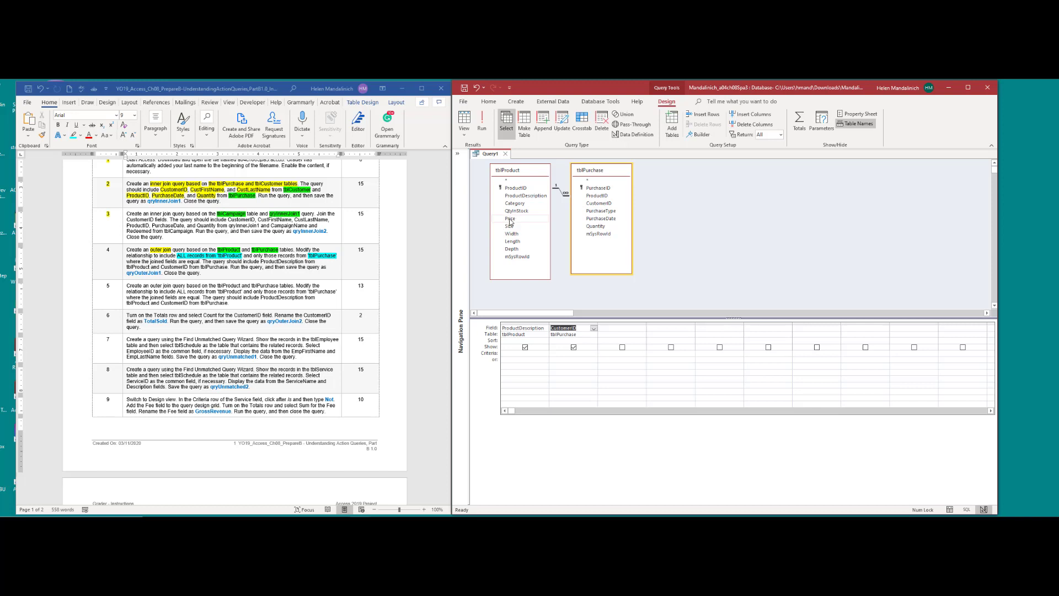
# Change the tblProduct–tblPurchase join to include all records from tblProduct and only matching tblPurchase records, and run the query
pyautogui.doubleClick(562, 192)
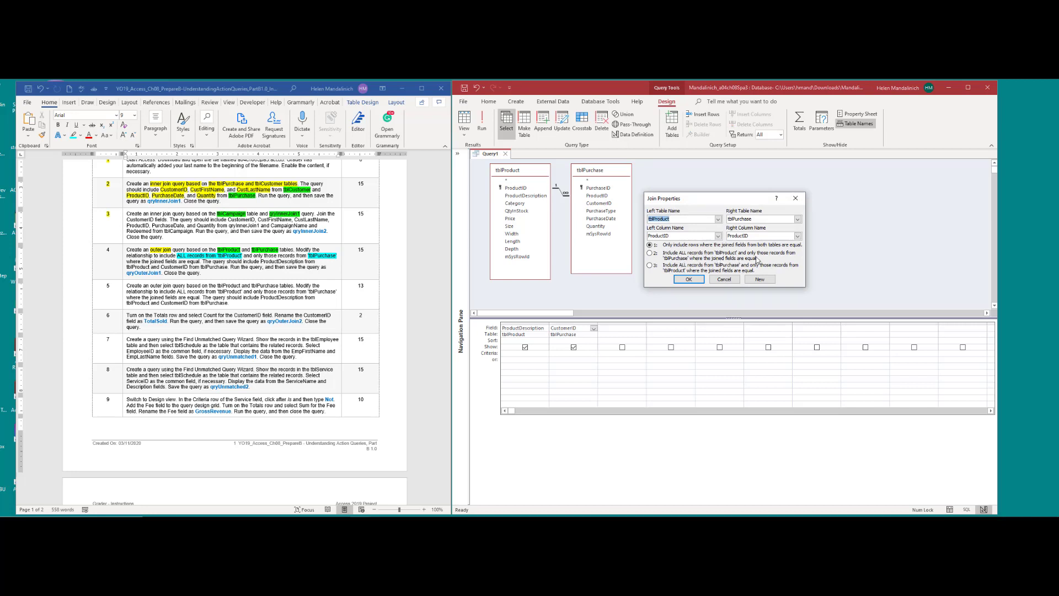
pyautogui.click(650, 253)
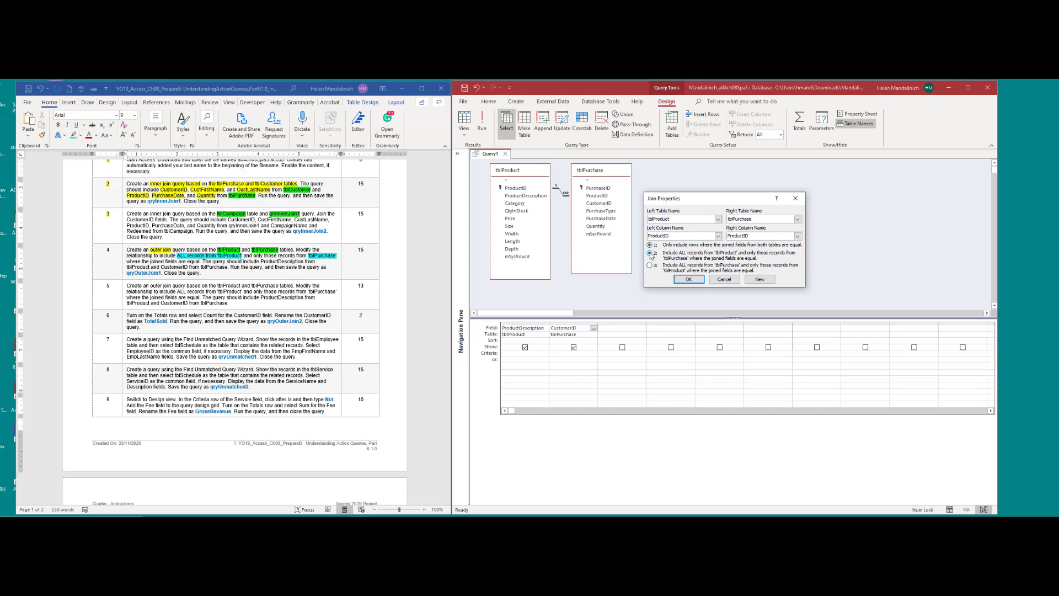
pyautogui.click(689, 280)
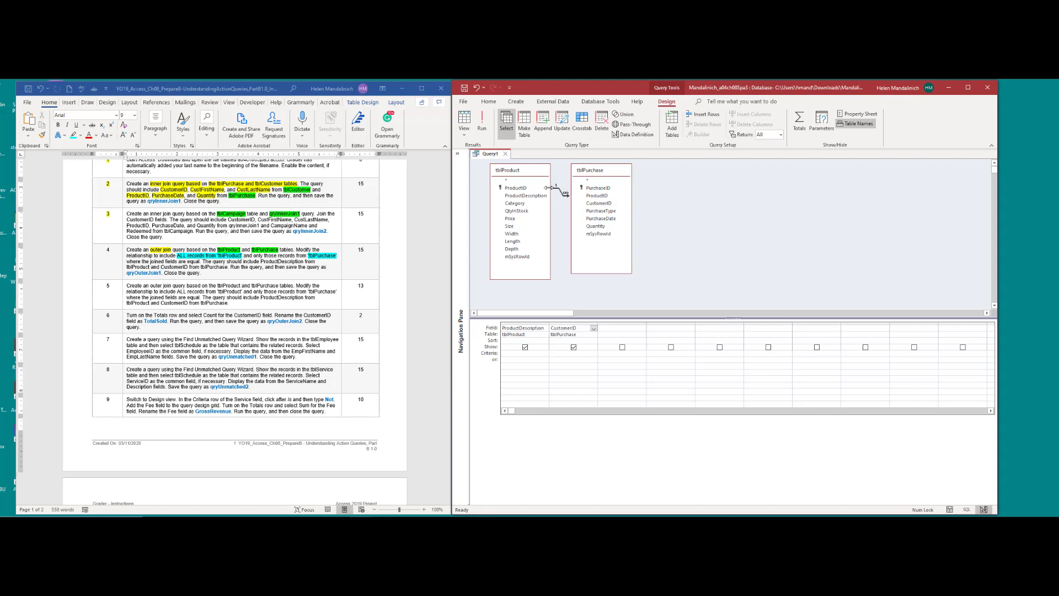
pyautogui.click(482, 126)
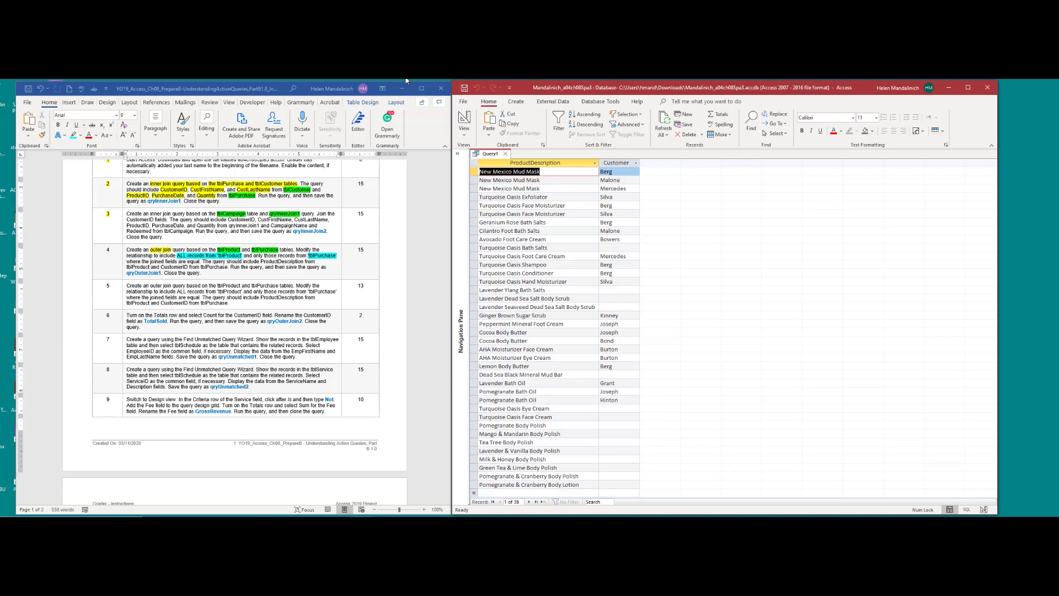
# Save the query as qryOuterJoin1 and close it
pyautogui.click(464, 88)
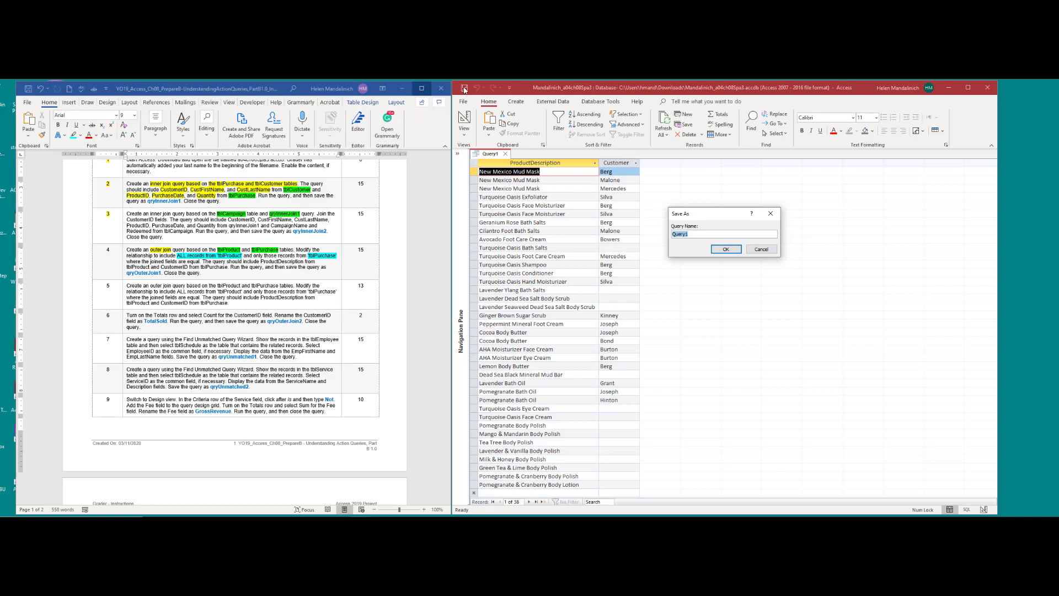
pyautogui.write('qryOuterJoin')
pyautogui.press('Return')
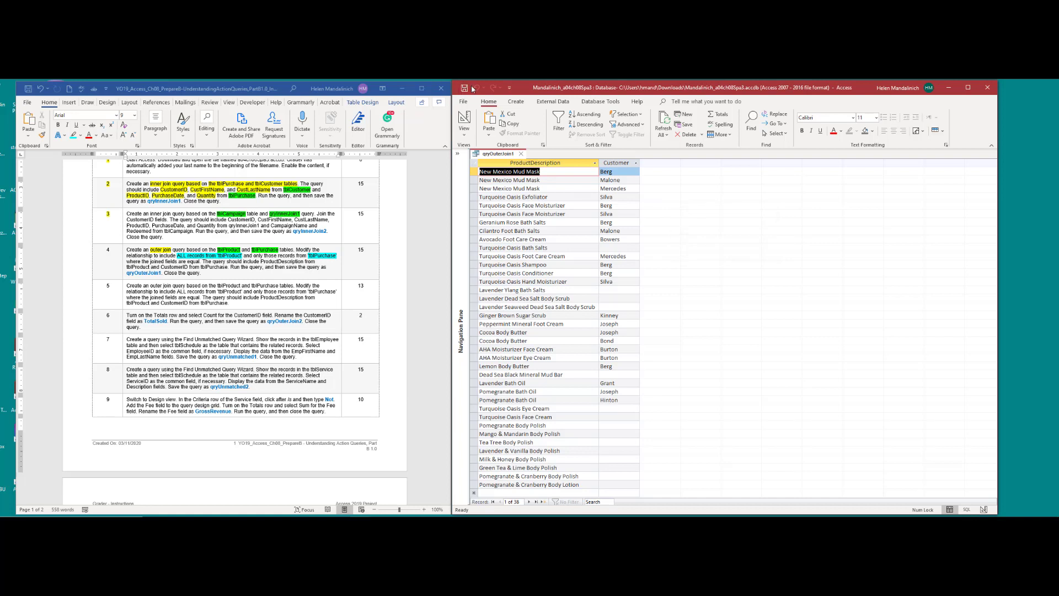
pyautogui.click(522, 155)
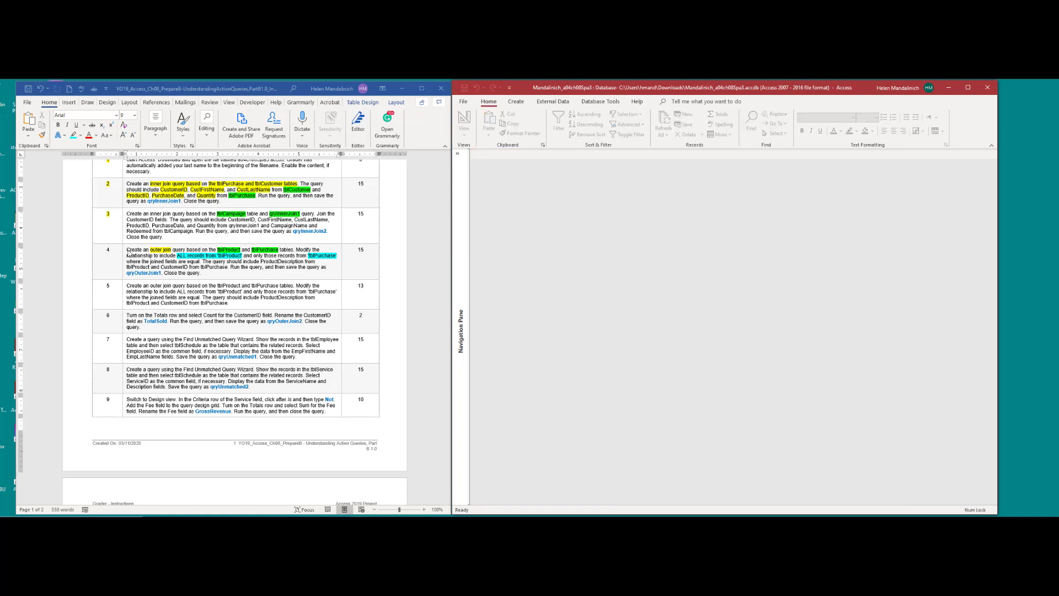
# Switch to the Word instructions and highlight step number 4 in yellow
pyautogui.click(107, 248)
pyautogui.doubleClick(107, 248)
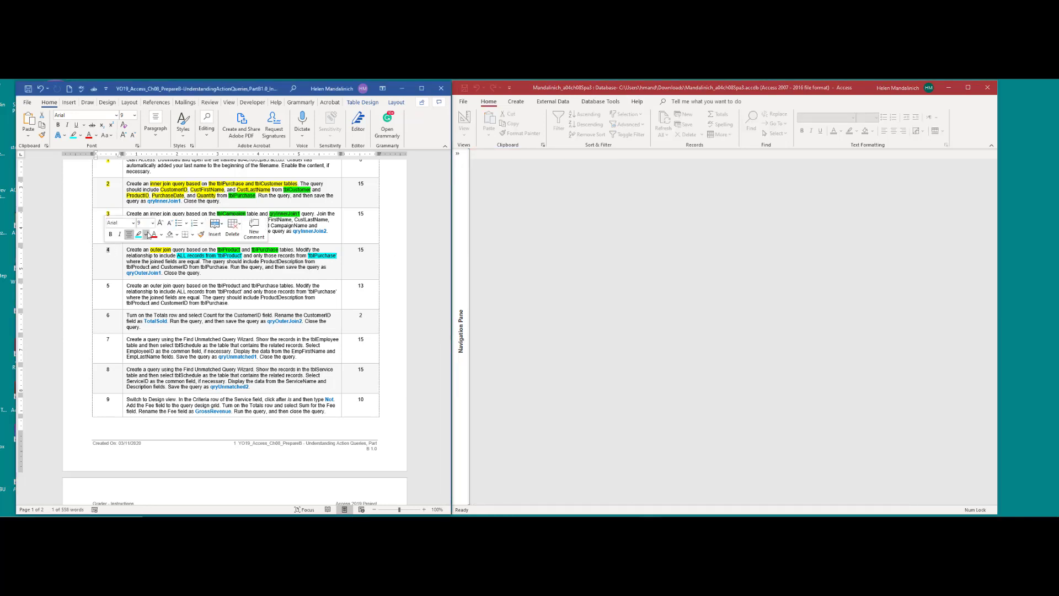
pyautogui.click(143, 240)
pyautogui.click(138, 248)
pyautogui.click(205, 304)
# Highlight the table names tblProduct and tblPurchase in the first sentence of step 5 in bright green
pyautogui.scroll(-2, 210, 247)
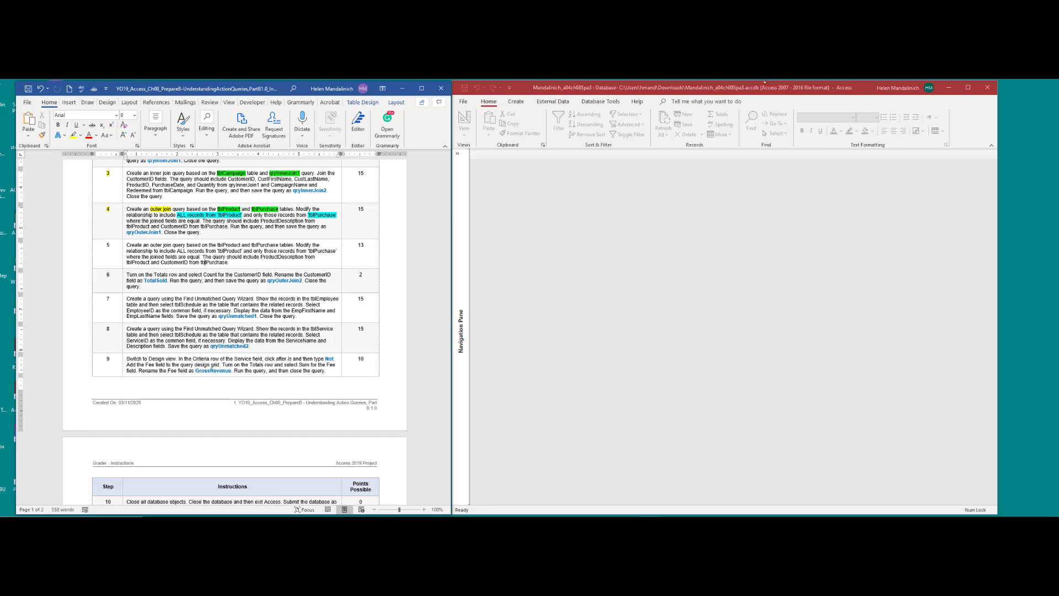
pyautogui.doubleClick(231, 245)
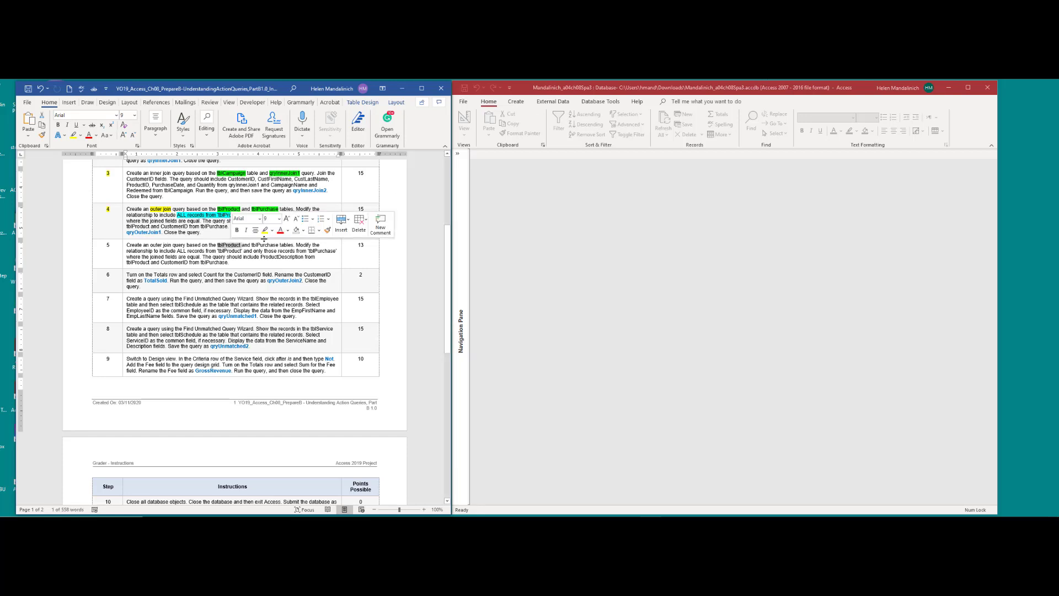
pyautogui.click(272, 230)
pyautogui.click(279, 237)
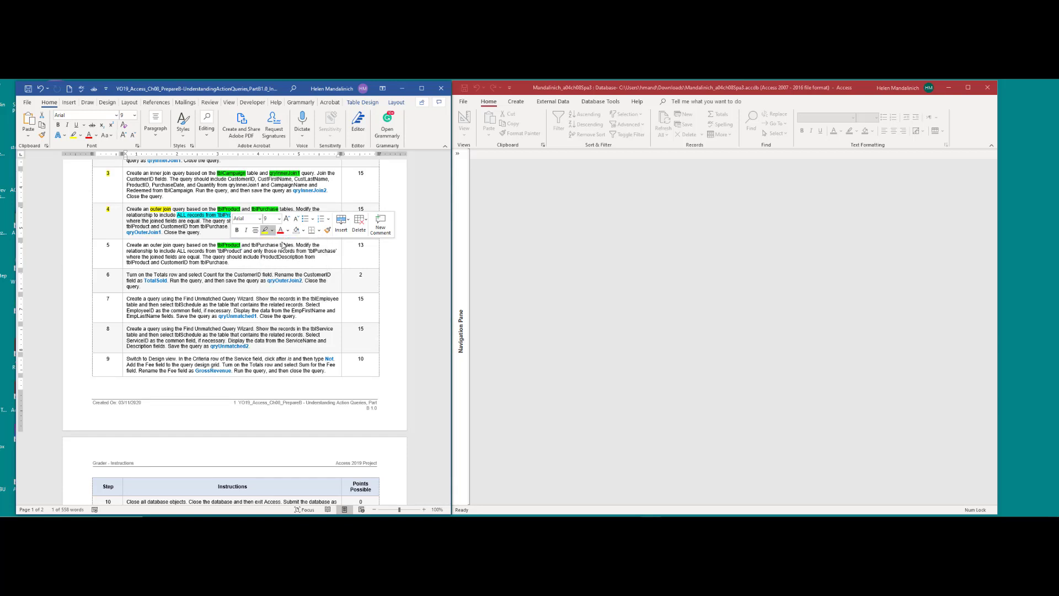
pyautogui.doubleClick(264, 245)
pyautogui.click(307, 230)
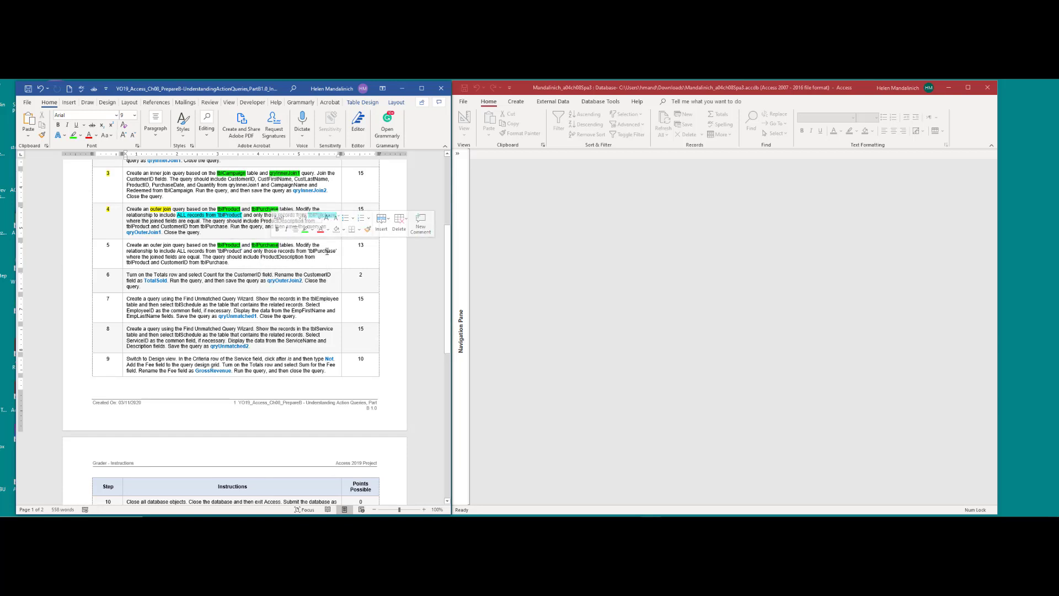
# Highlight "ALL records from 'tblProduct'" and the following 'tblPurchase' in turquoise in the step 5 instructions
pyautogui.click(179, 254)
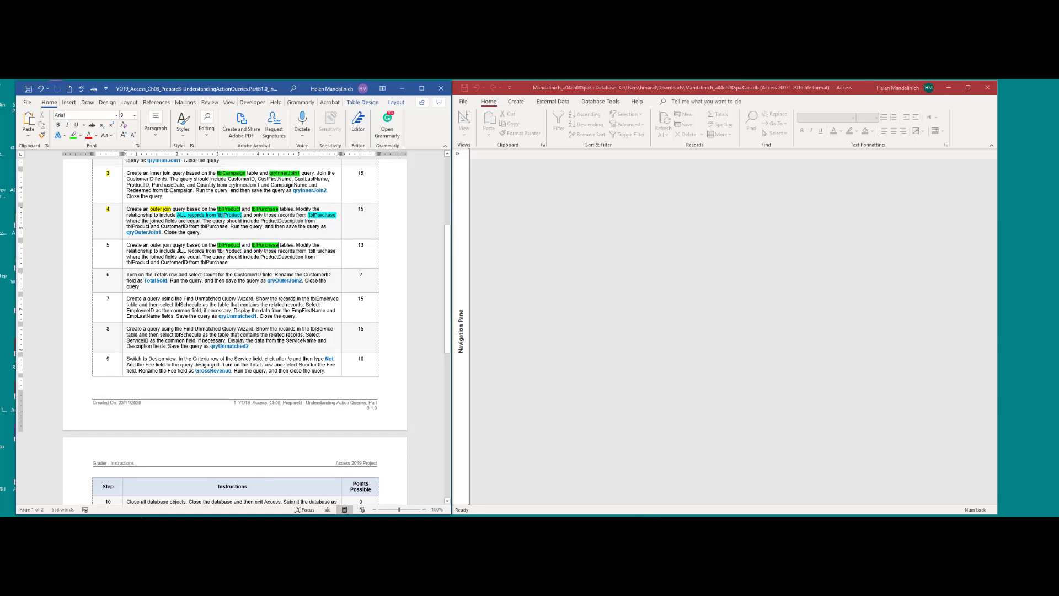
pyautogui.moveTo(177, 251); pyautogui.dragTo(243, 252)
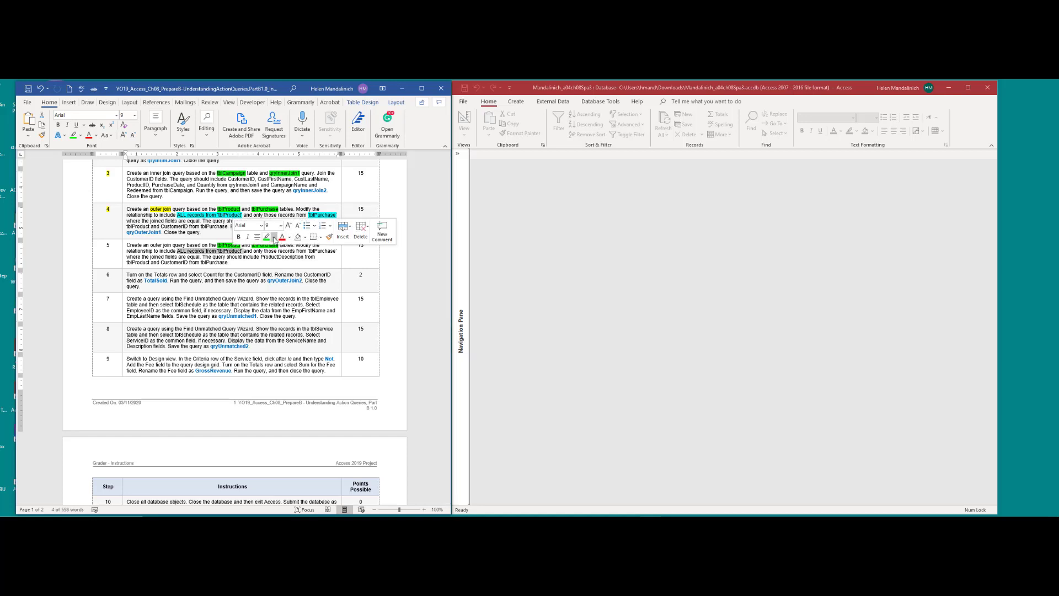
pyautogui.click(273, 236)
pyautogui.click(294, 250)
pyautogui.click(305, 255)
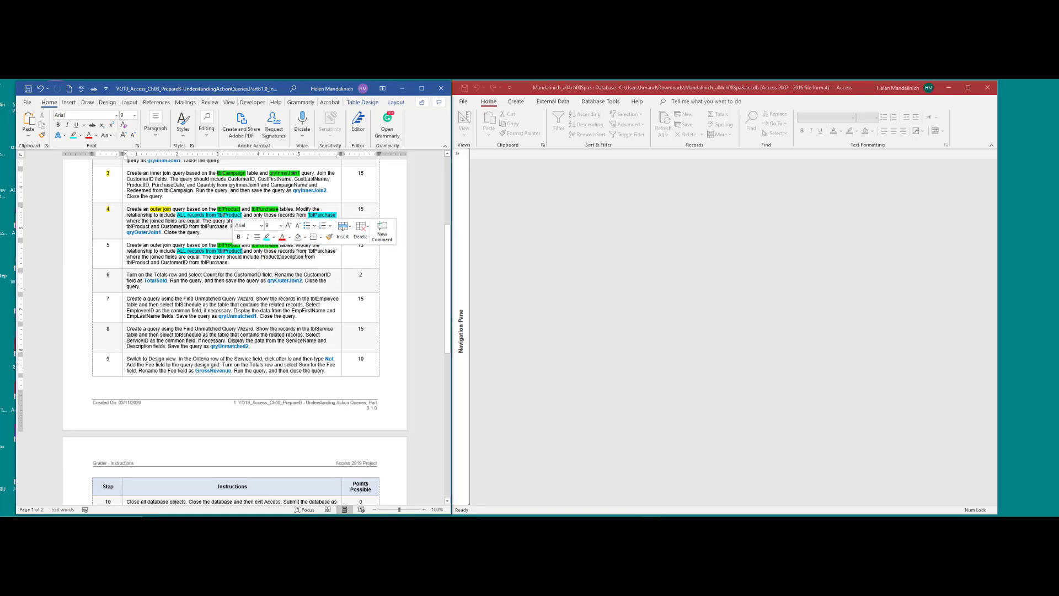
pyautogui.moveTo(307, 251); pyautogui.dragTo(337, 251)
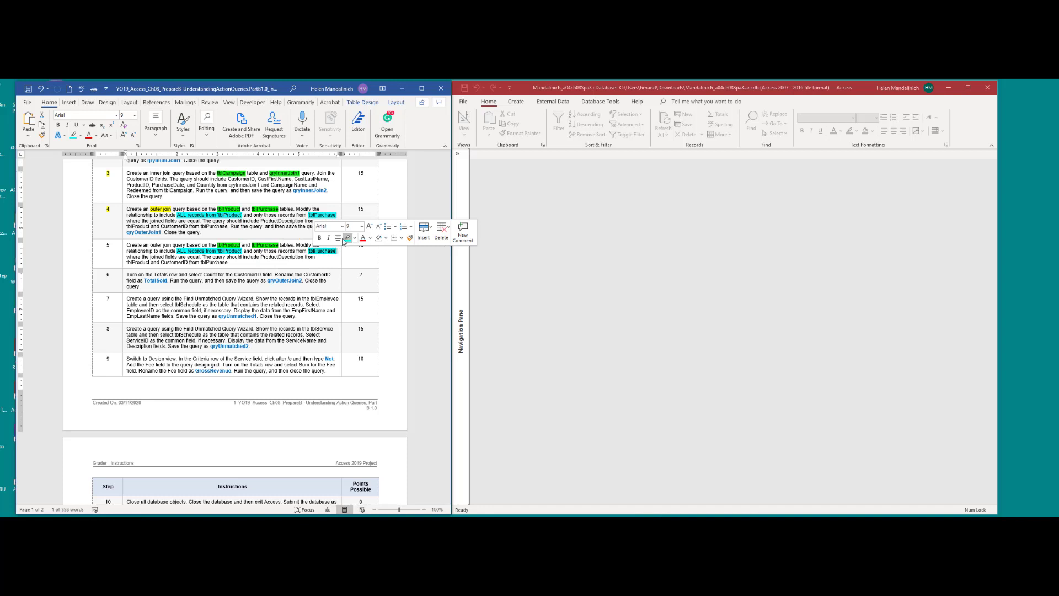
pyautogui.click(346, 236)
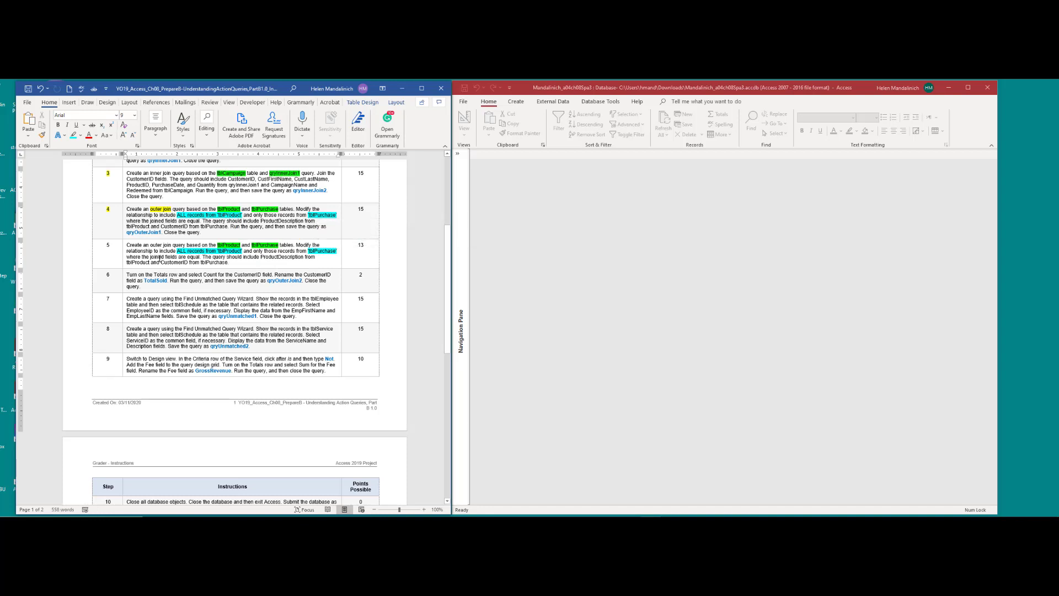
# Highlight the field names ProductDescription and CustomerID in yellow in the step 5 instructions
pyautogui.doubleClick(282, 257)
pyautogui.click(322, 243)
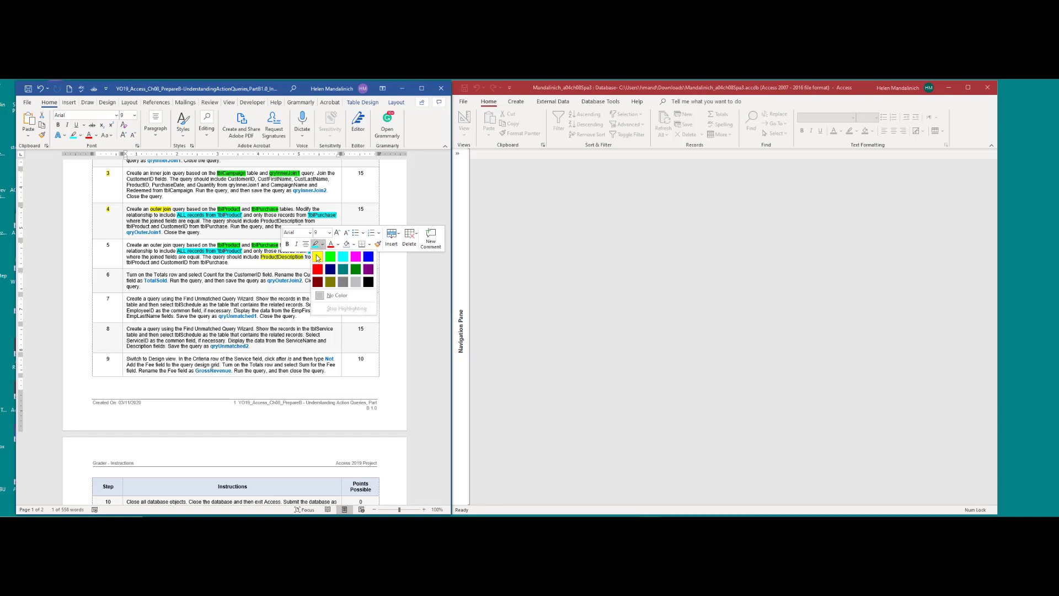
pyautogui.click(317, 258)
pyautogui.click(172, 260)
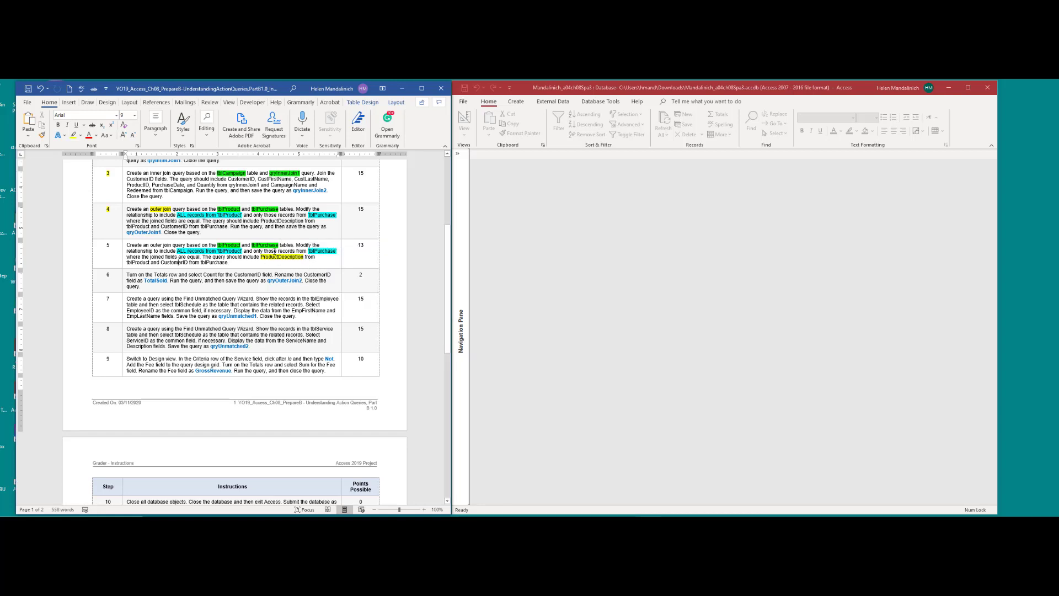
pyautogui.doubleClick(170, 263)
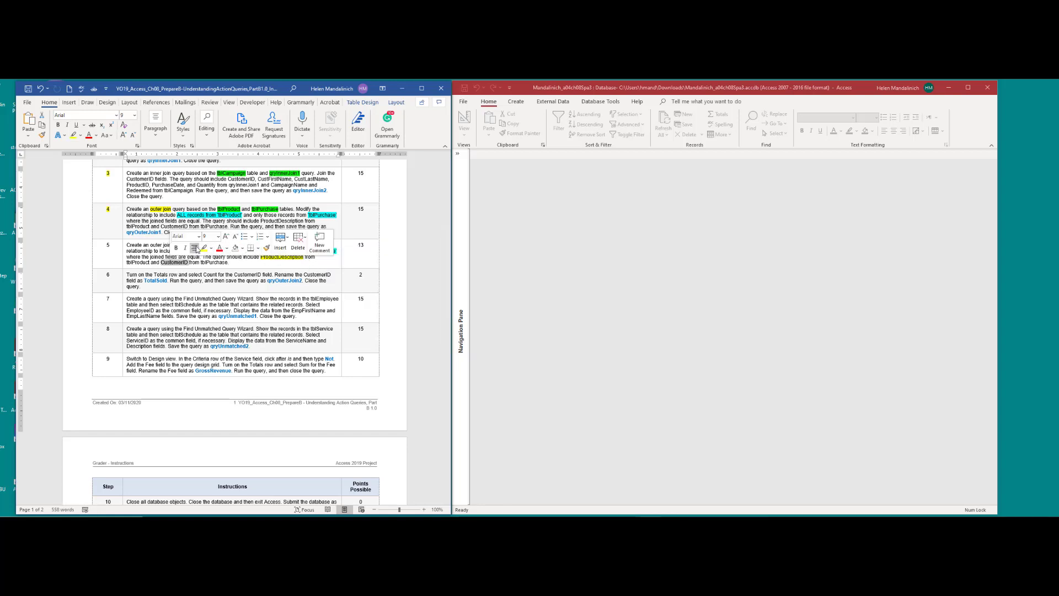
pyautogui.click(203, 248)
pyautogui.click(227, 263)
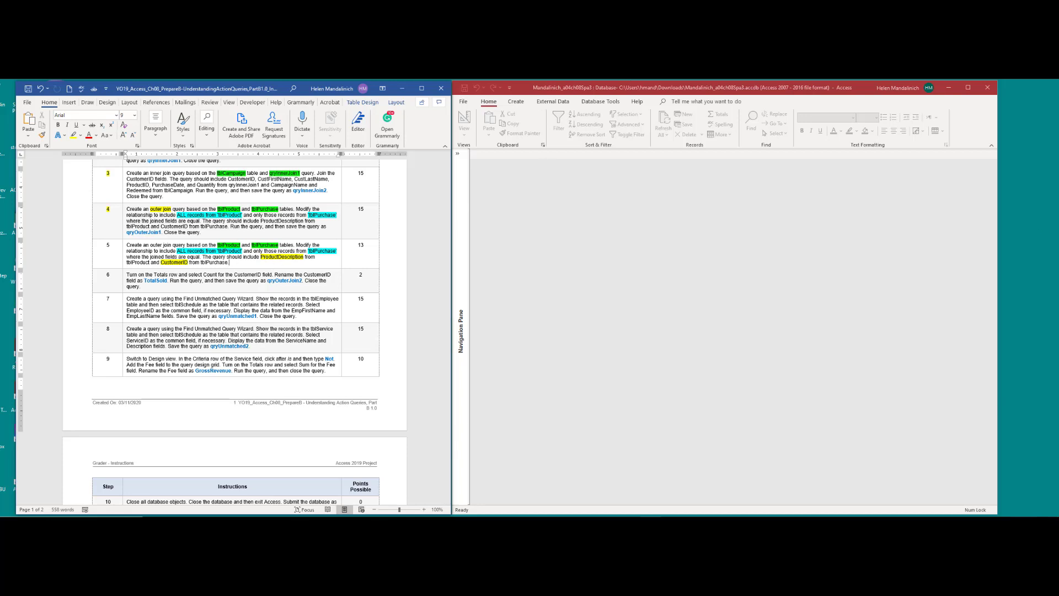
# Switch to Access and start a new query design with the tblProduct and tblPurchase tables
pyautogui.click(515, 102)
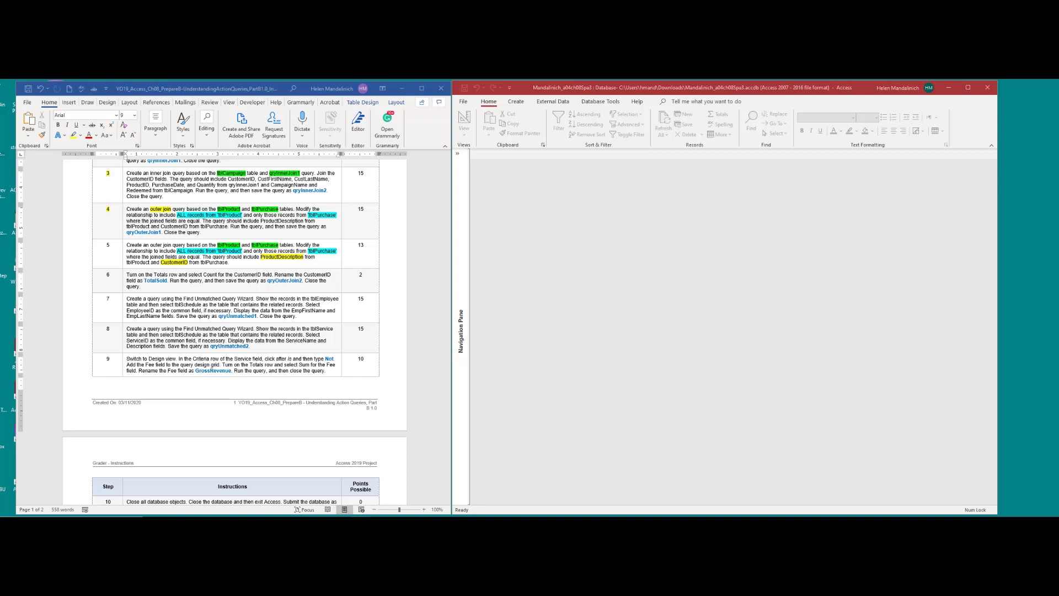
pyautogui.click(517, 102)
pyautogui.click(585, 124)
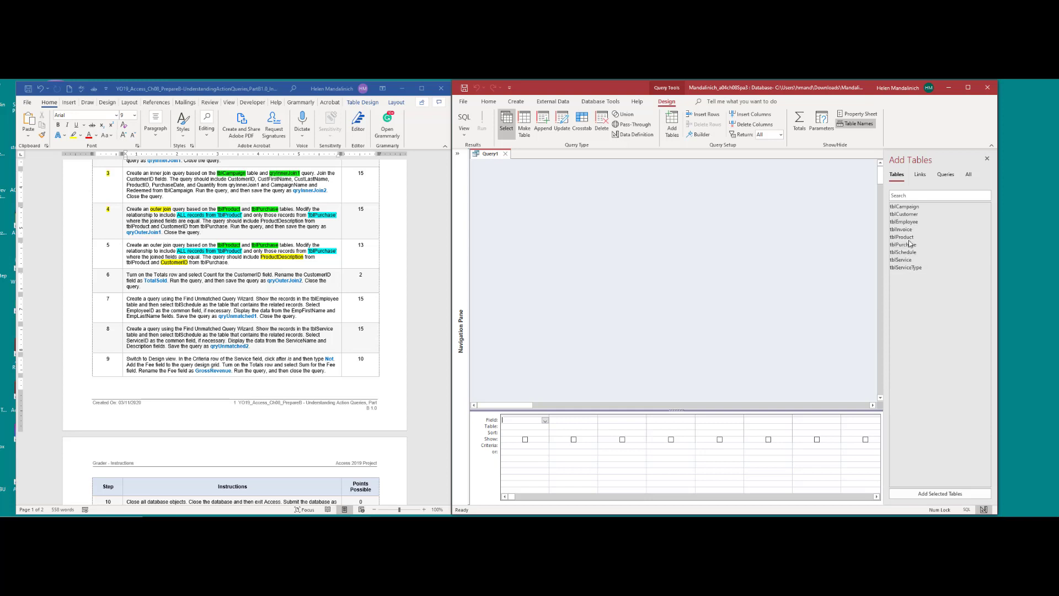
pyautogui.click(910, 237)
pyautogui.doubleClick(910, 238)
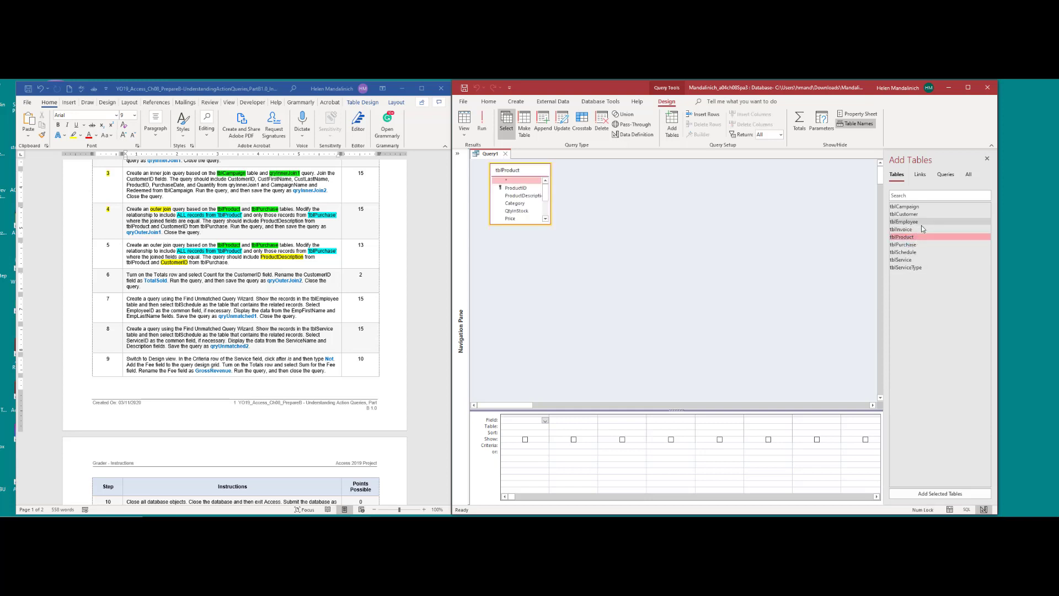
pyautogui.doubleClick(918, 244)
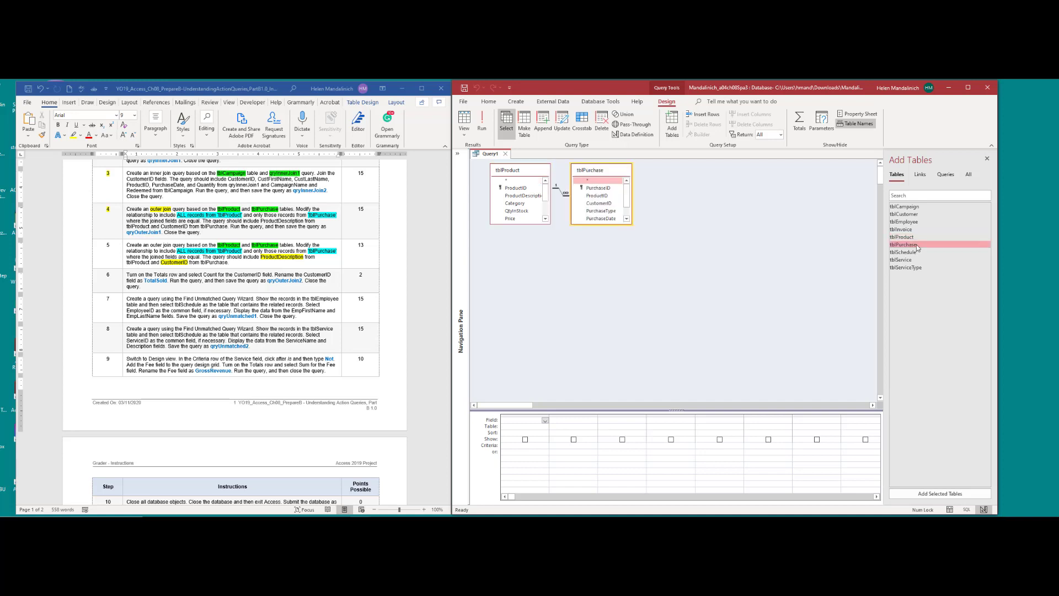
pyautogui.click(987, 159)
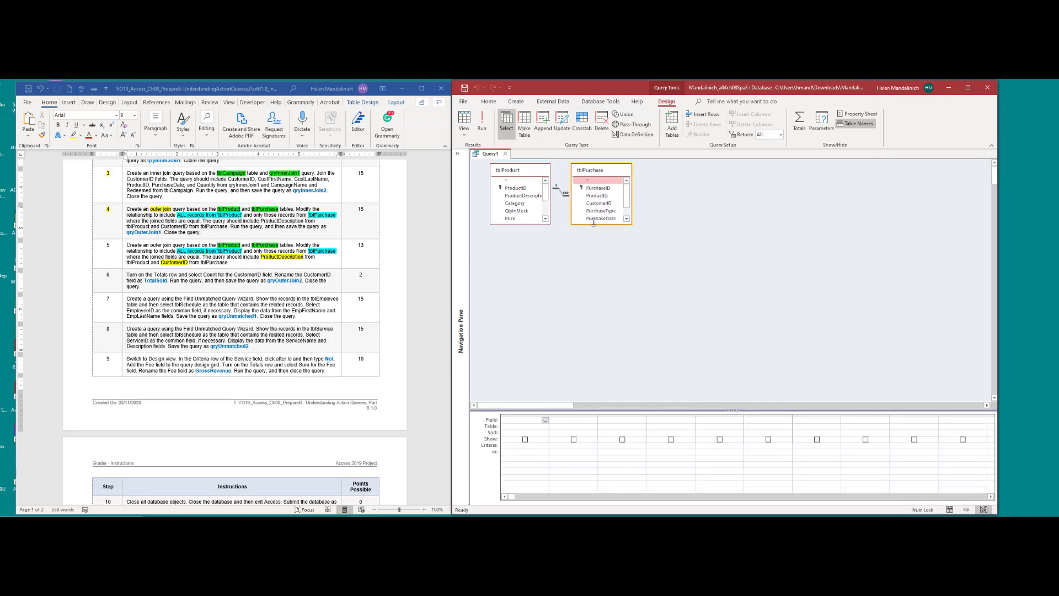
# Lengthen both field lists, add ProductDescription and tblPurchase's CustomerID to the grid, then run the query and return to Design view
pyautogui.moveTo(593, 223); pyautogui.dragTo(595, 271)
pyautogui.moveTo(519, 223); pyautogui.dragTo(519, 278)
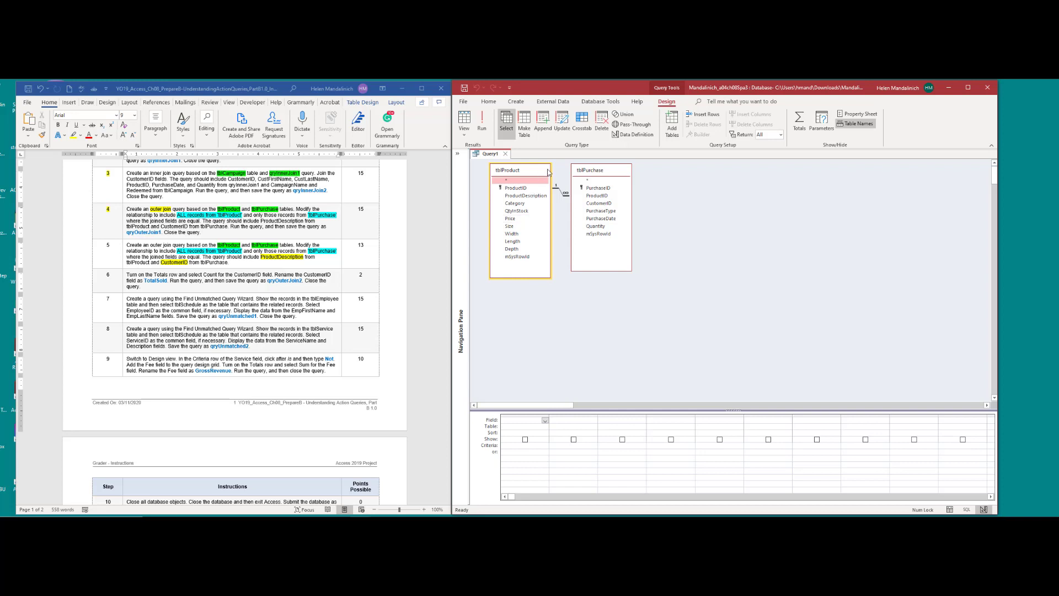
pyautogui.doubleClick(526, 195)
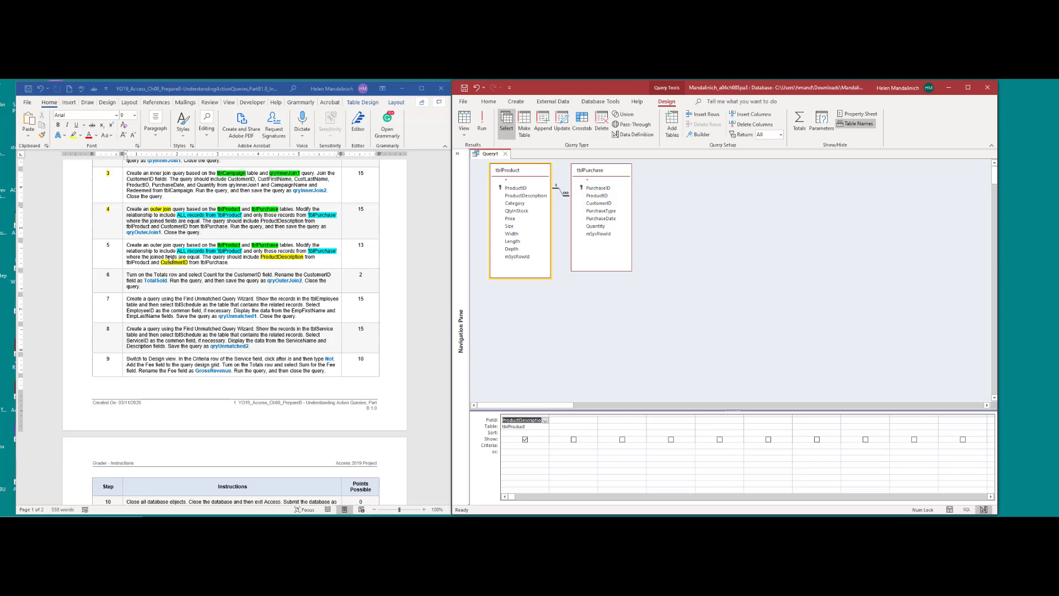
pyautogui.doubleClick(598, 204)
pyautogui.click(481, 121)
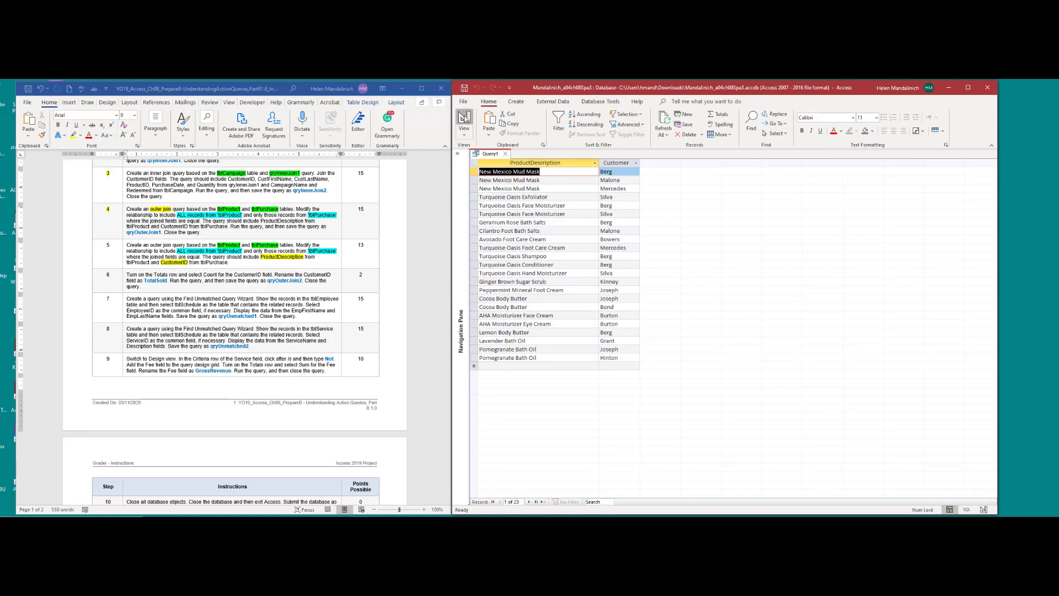
pyautogui.click(464, 120)
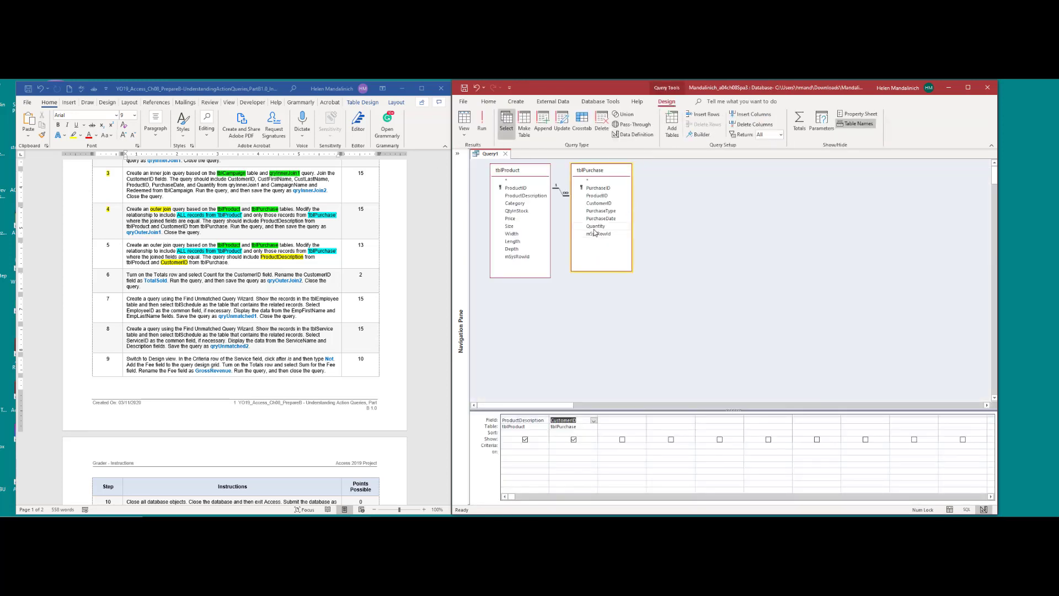
# Set the new query's join to include all tblProduct records and only matching tblPurchase records, and run the query
pyautogui.doubleClick(560, 191)
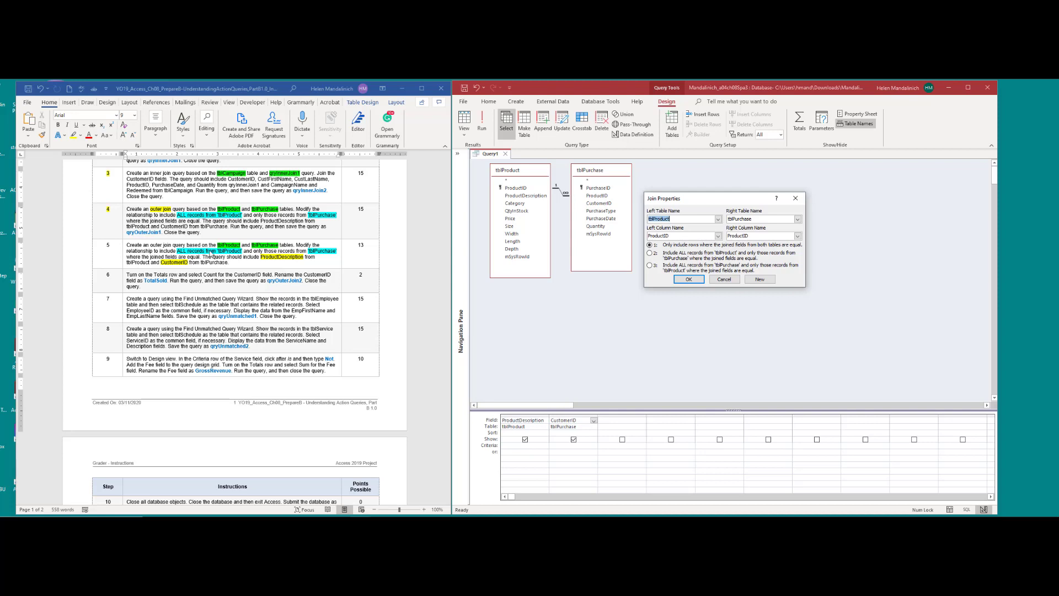
pyautogui.click(650, 253)
pyautogui.click(689, 279)
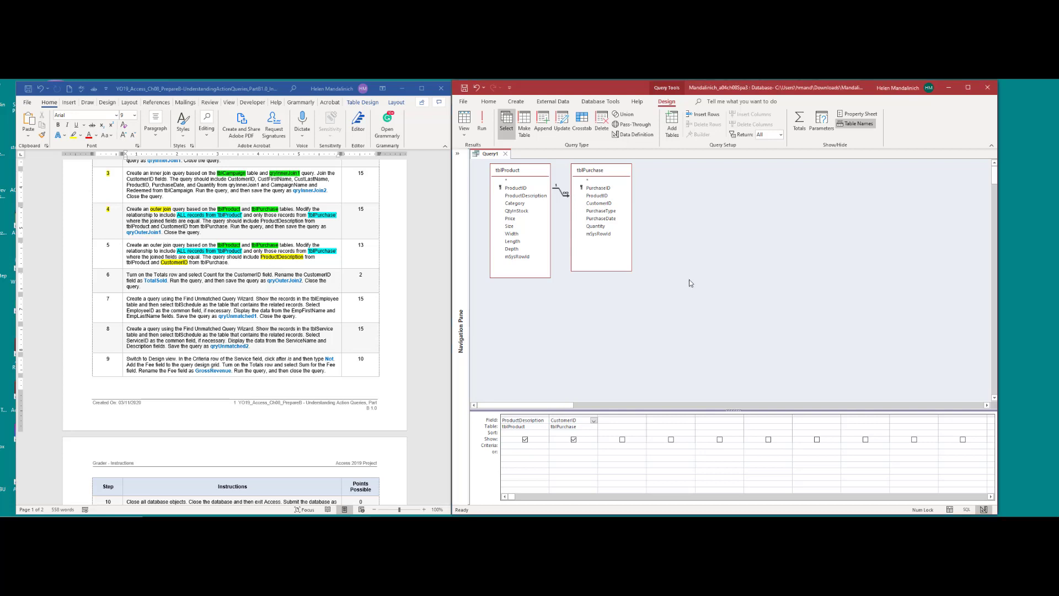
pyautogui.click(481, 121)
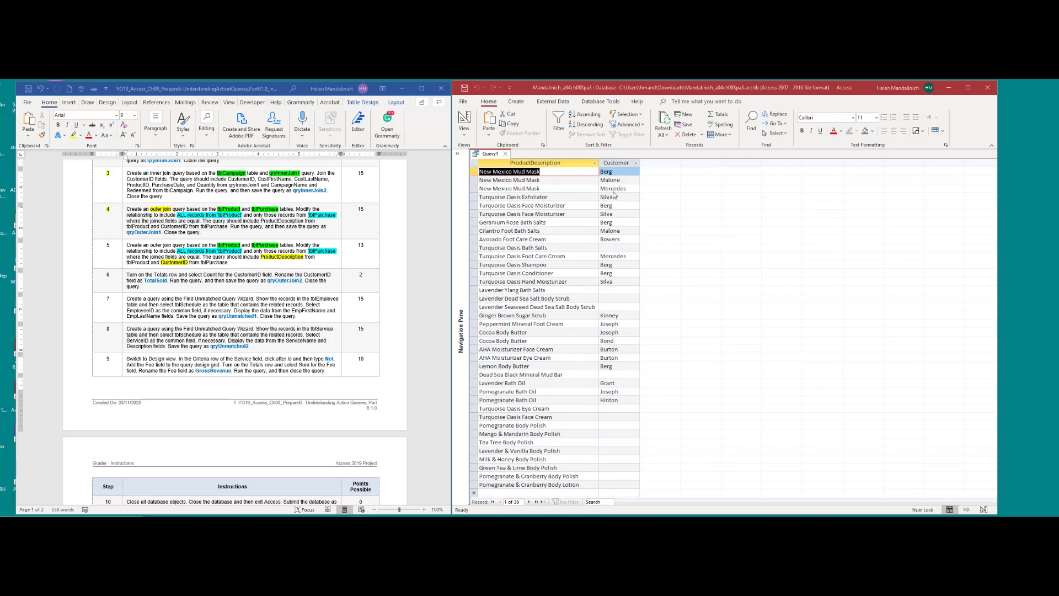
# Save the query as qryOuterJoin2
pyautogui.click(463, 88)
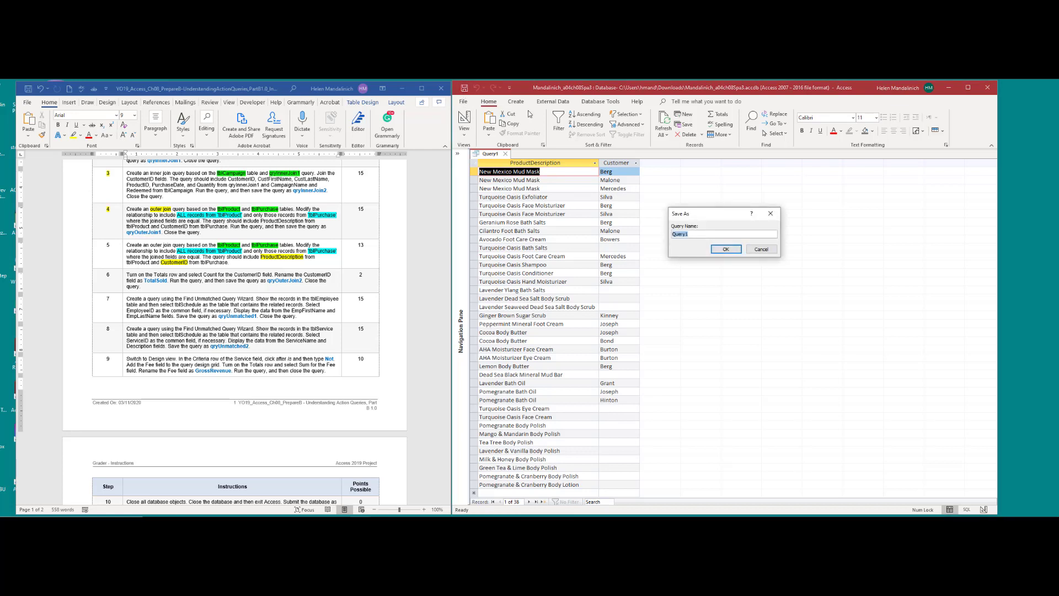
pyautogui.write('qryOuterJoin2')
pyautogui.press('Return')
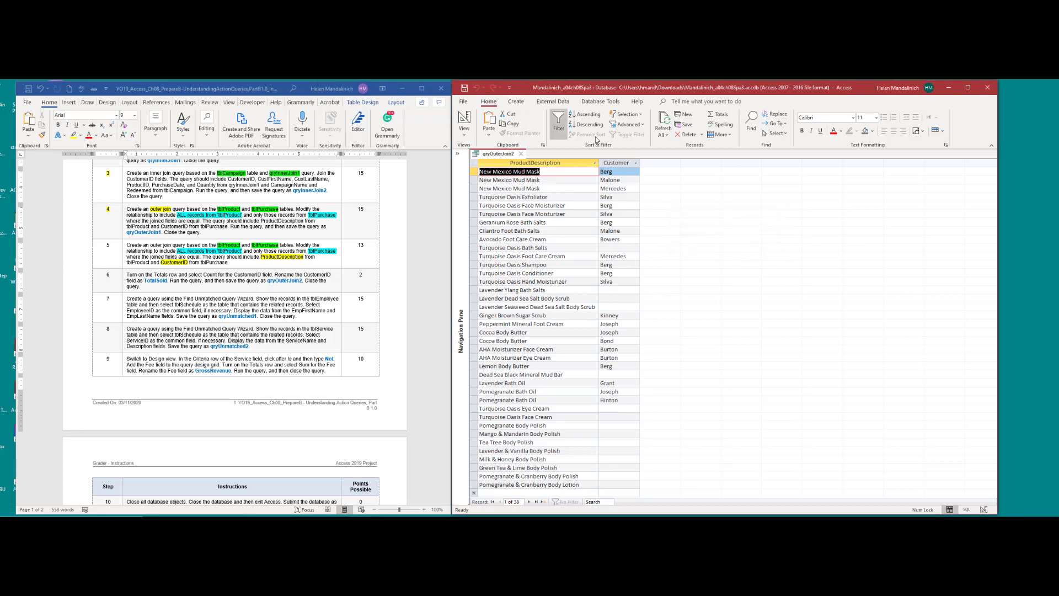
# Close qryOuterJoin2 and reopen it from the Navigation Pane in Design view
pyautogui.click(521, 153)
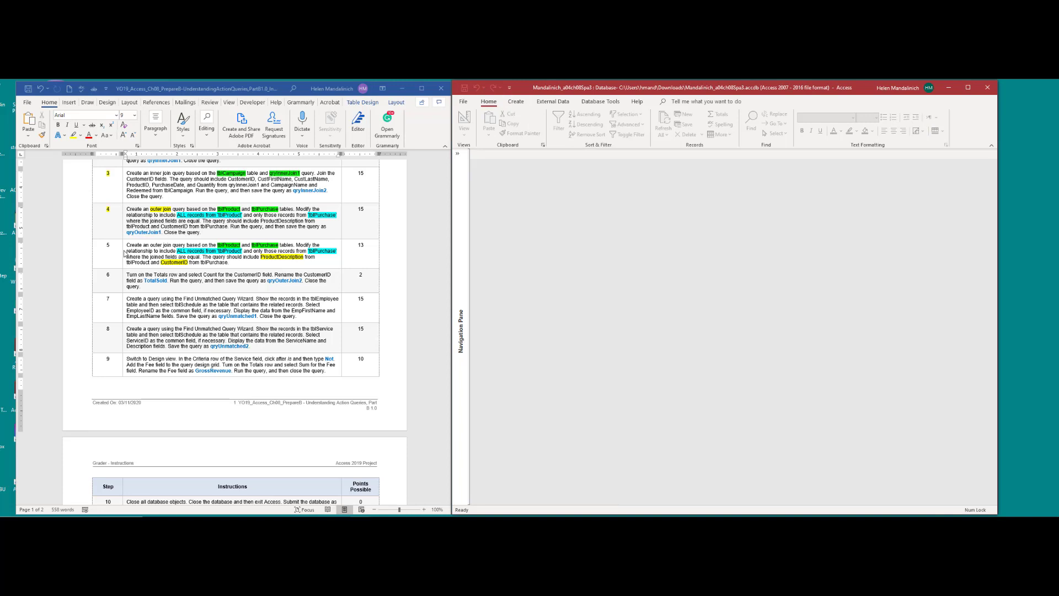
pyautogui.click(457, 154)
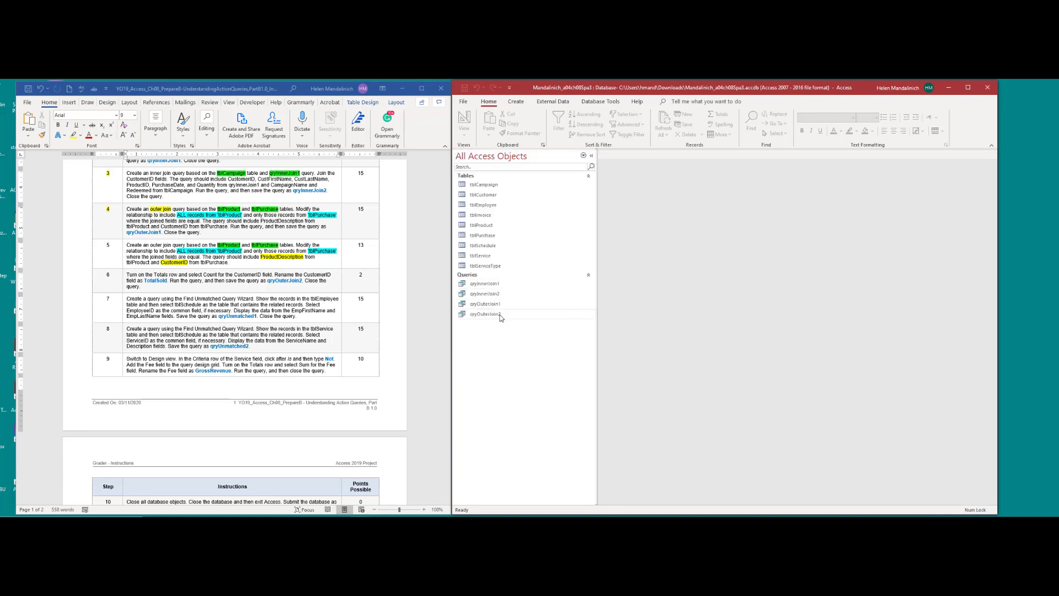
pyautogui.rightClick(501, 314)
pyautogui.click(519, 333)
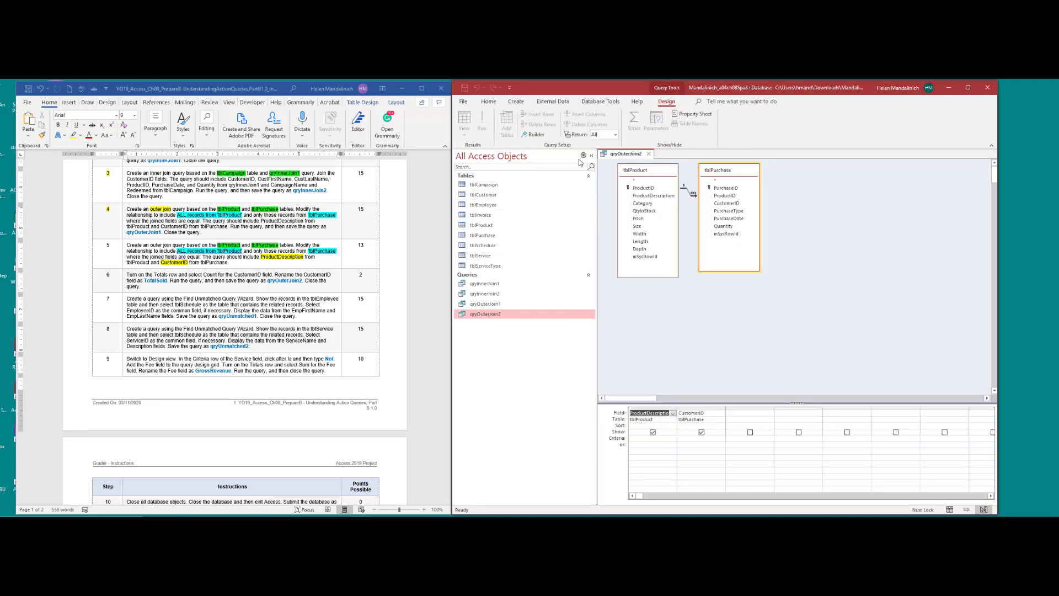
# Switch to the Word instructions and highlight step number 5 in yellow
pyautogui.click(123, 253)
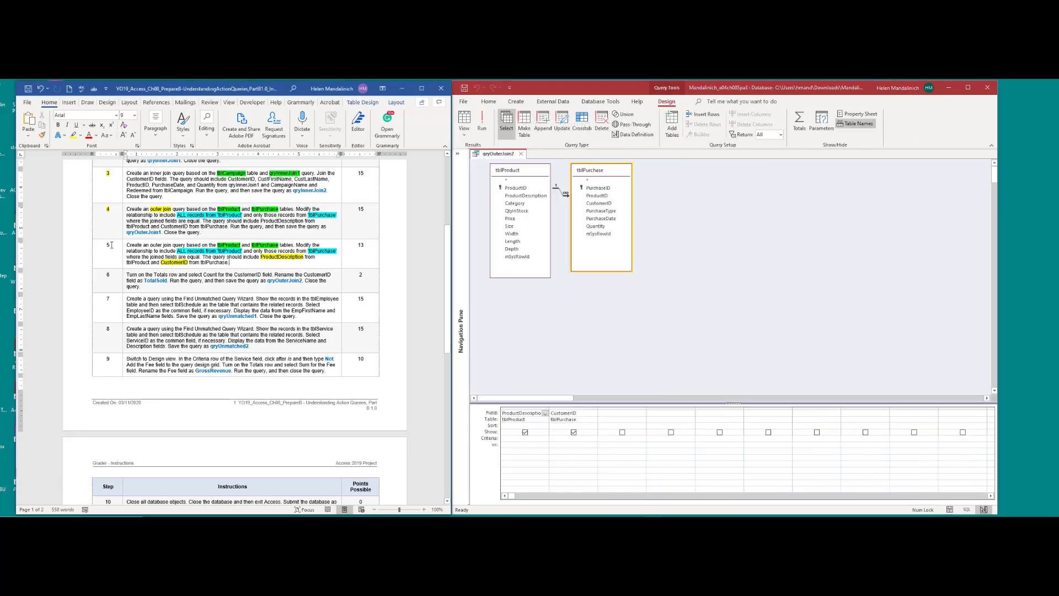
pyautogui.doubleClick(108, 245)
pyautogui.click(174, 305)
pyautogui.scroll(-2, 182, 279)
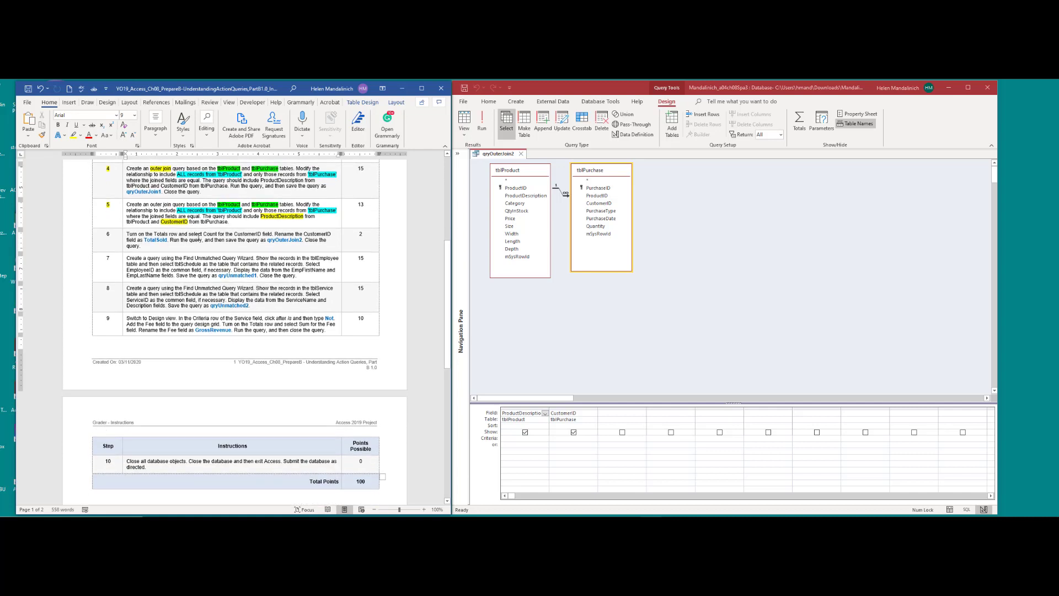
# Switch to Access, turn on the Totals row in qryOuterJoin2 and set the CustomerID field's total to Count
pyautogui.click(800, 118)
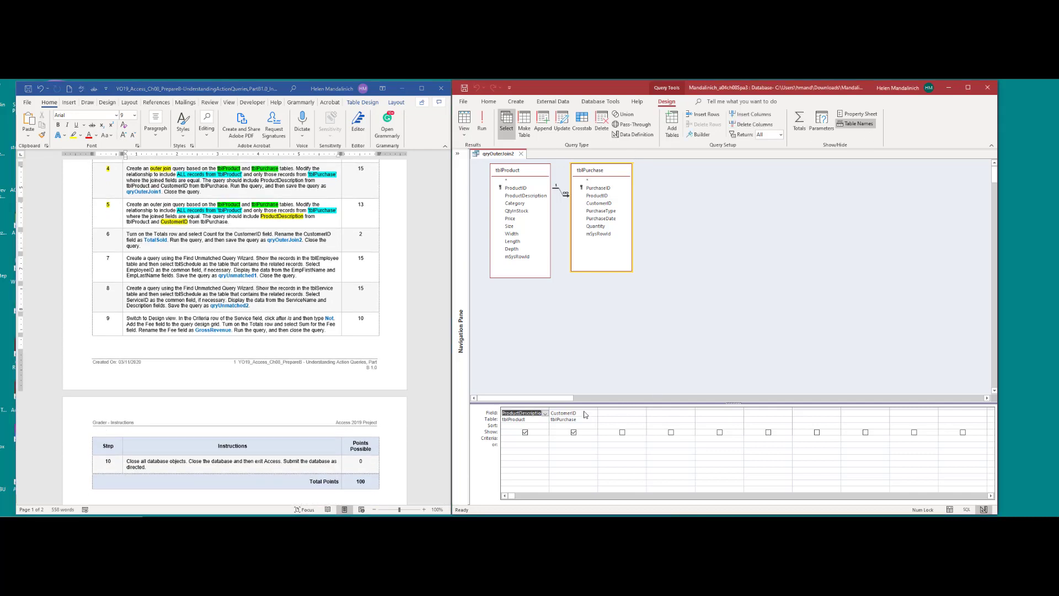
pyautogui.click(799, 118)
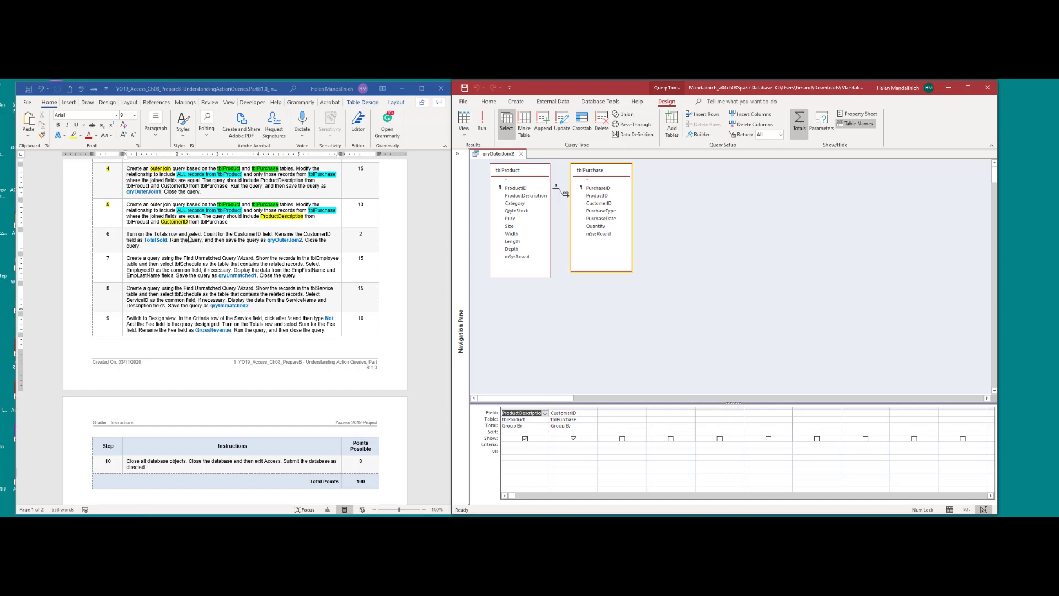
pyautogui.click(587, 424)
pyautogui.click(594, 426)
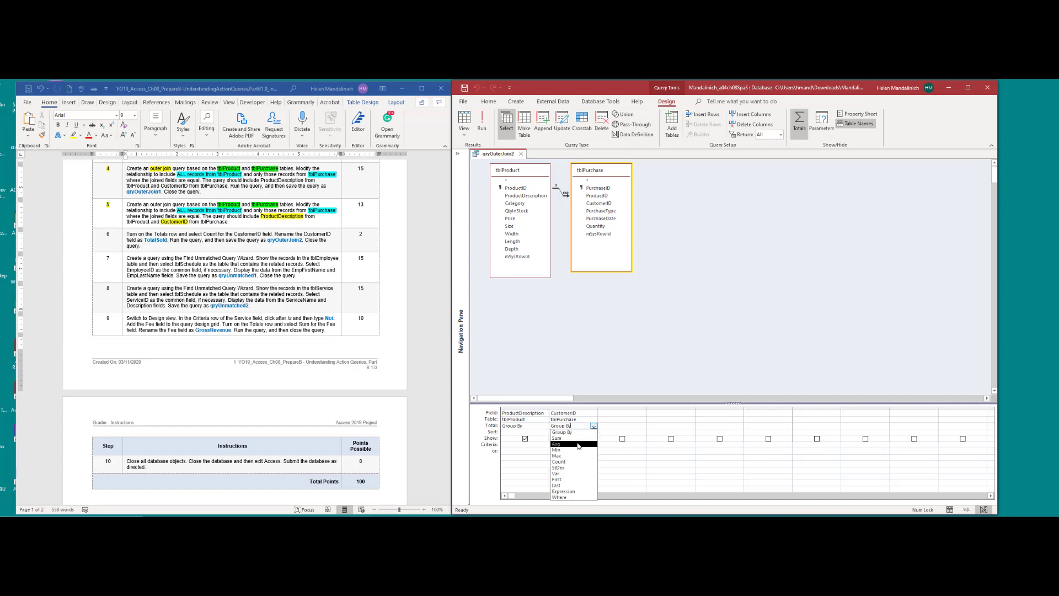
pyautogui.click(575, 462)
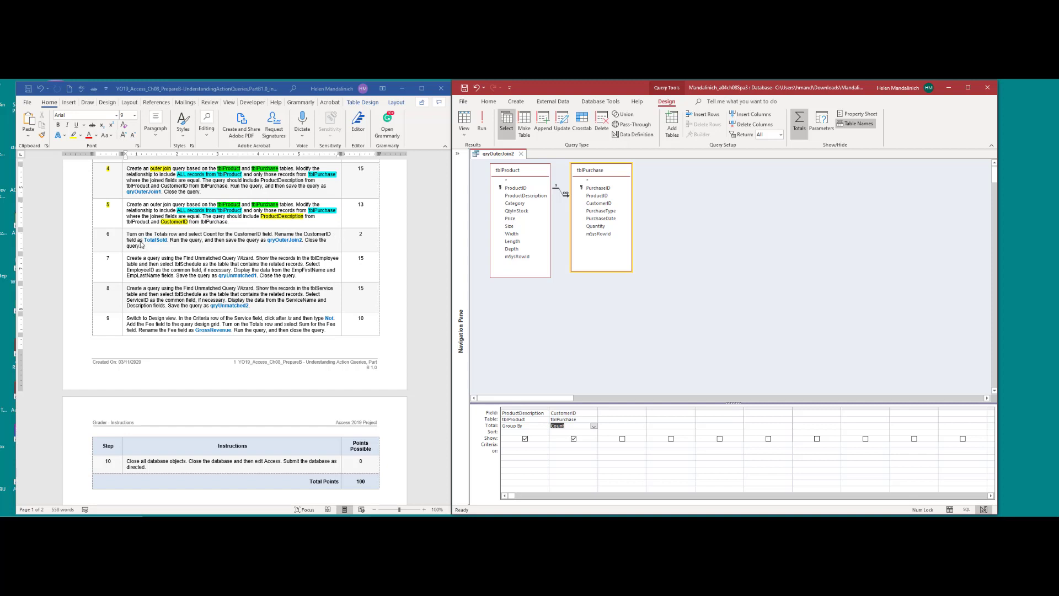
# Rename the CustomerID field as TotalSold in the query grid and run the query
pyautogui.rightClick(560, 413)
pyautogui.click(576, 479)
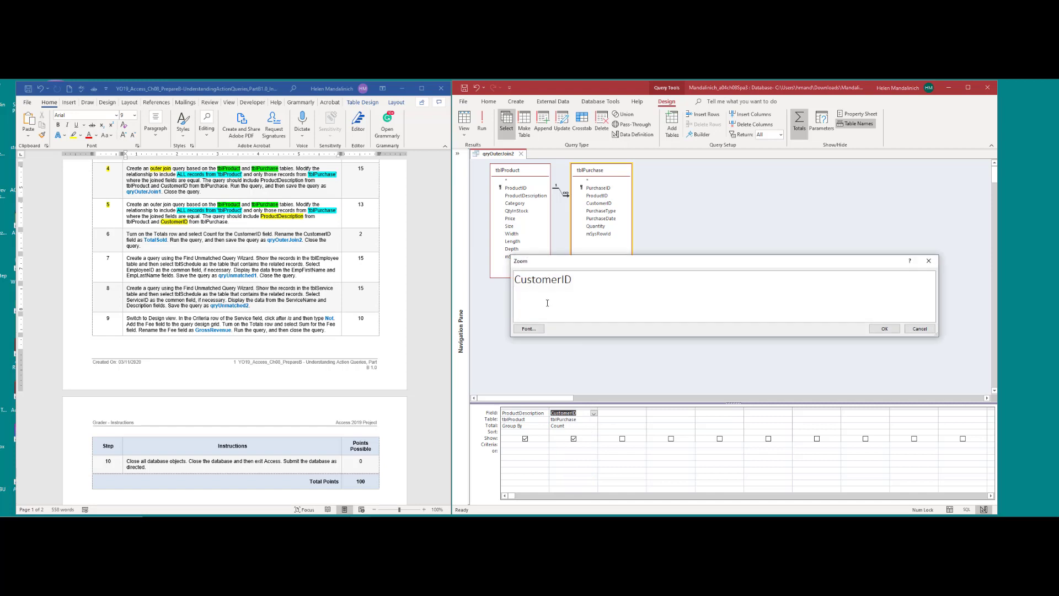
pyautogui.write('TotalSold:')
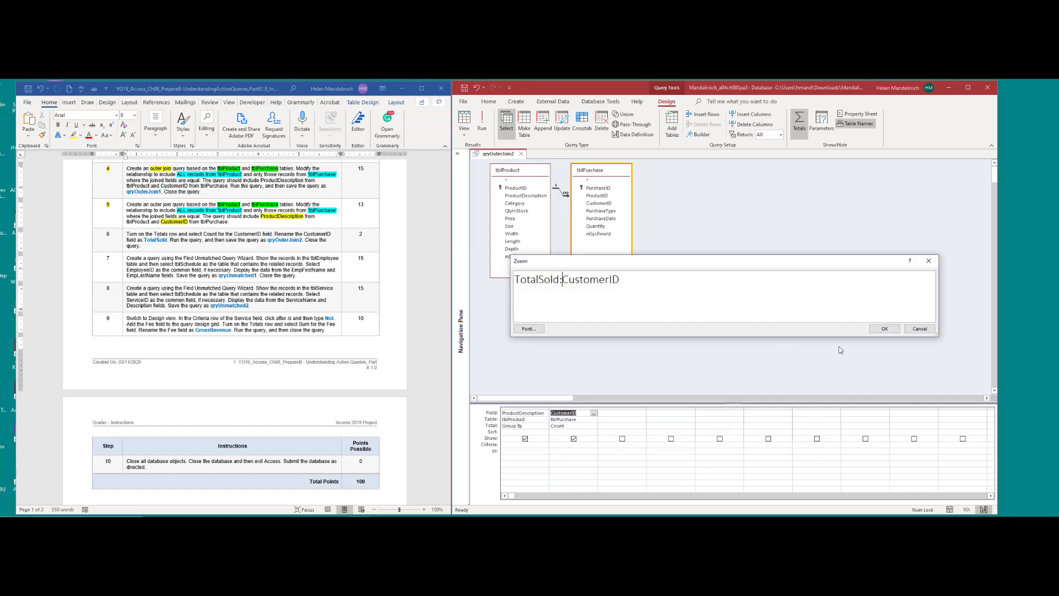
pyautogui.click(883, 329)
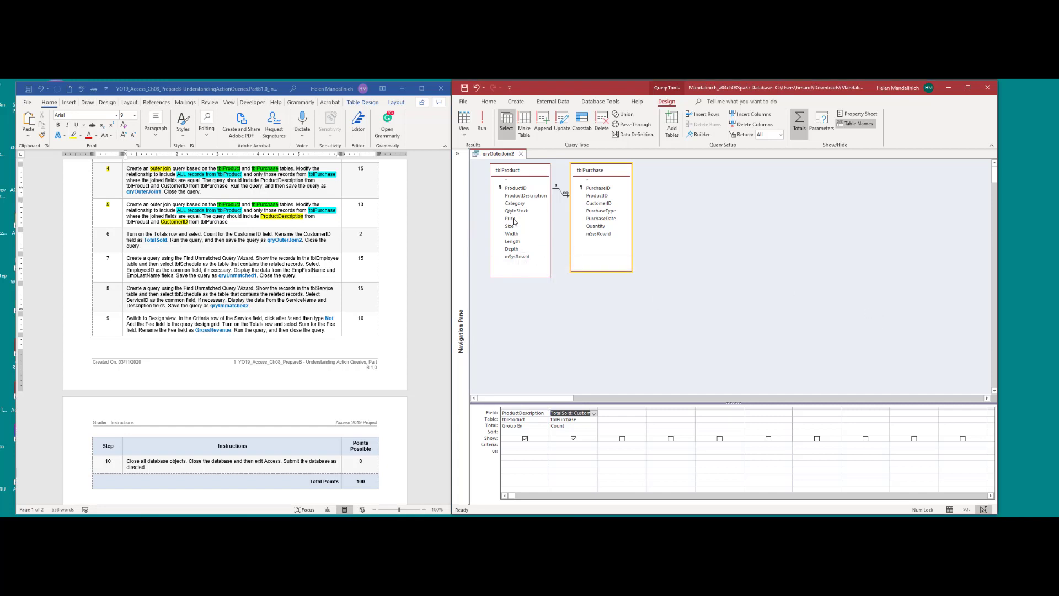
pyautogui.click(491, 125)
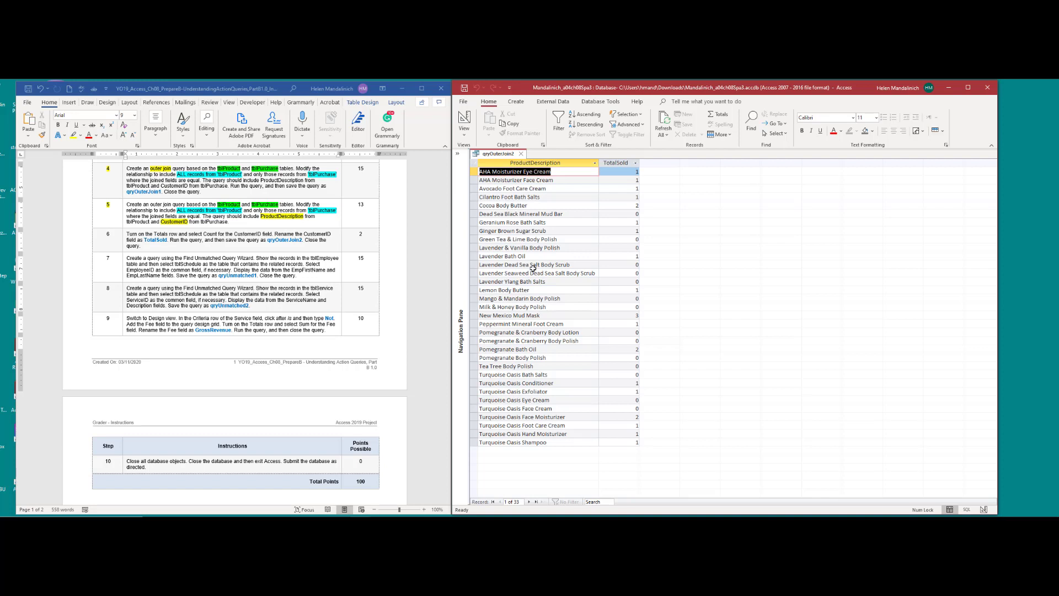
# Examine the TotalSold counts in the query results, comparing products that were sold with those that were not
pyautogui.moveTo(513, 358); pyautogui.dragTo(525, 381)
pyautogui.click(543, 315)
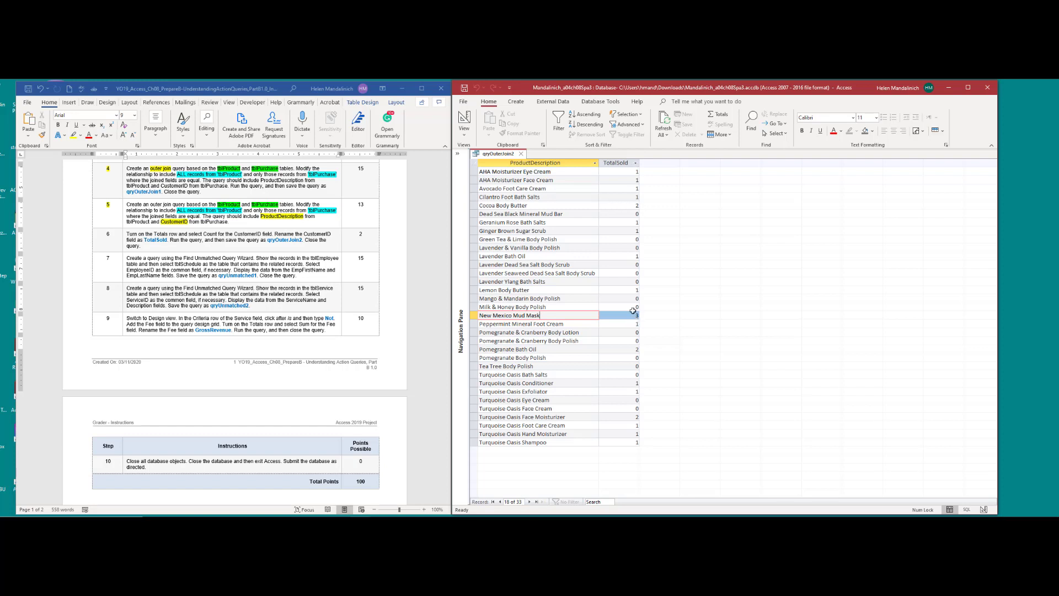
pyautogui.click(579, 375)
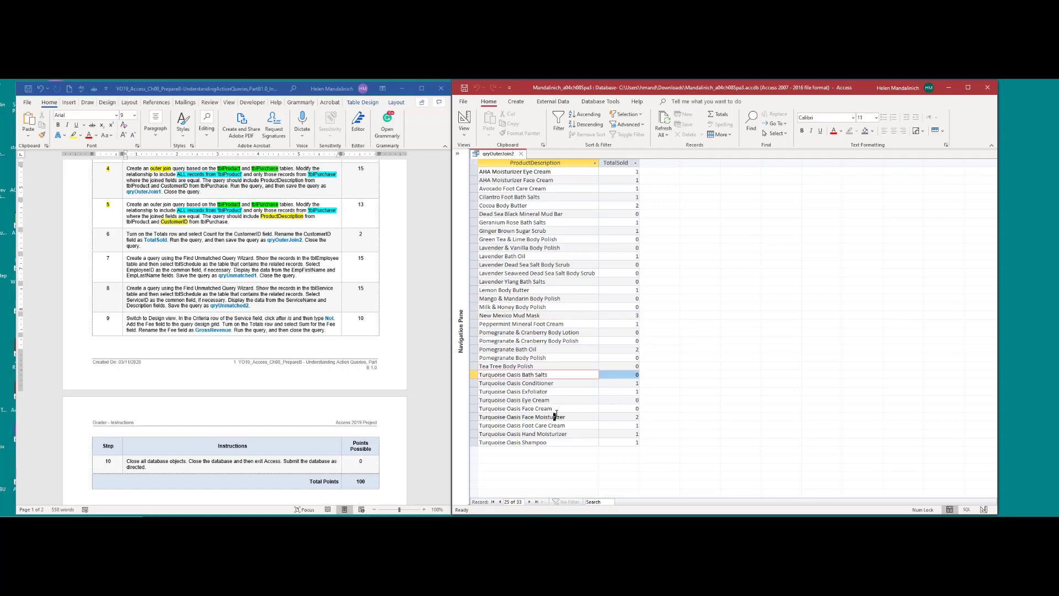
pyautogui.click(555, 417)
pyautogui.click(627, 214)
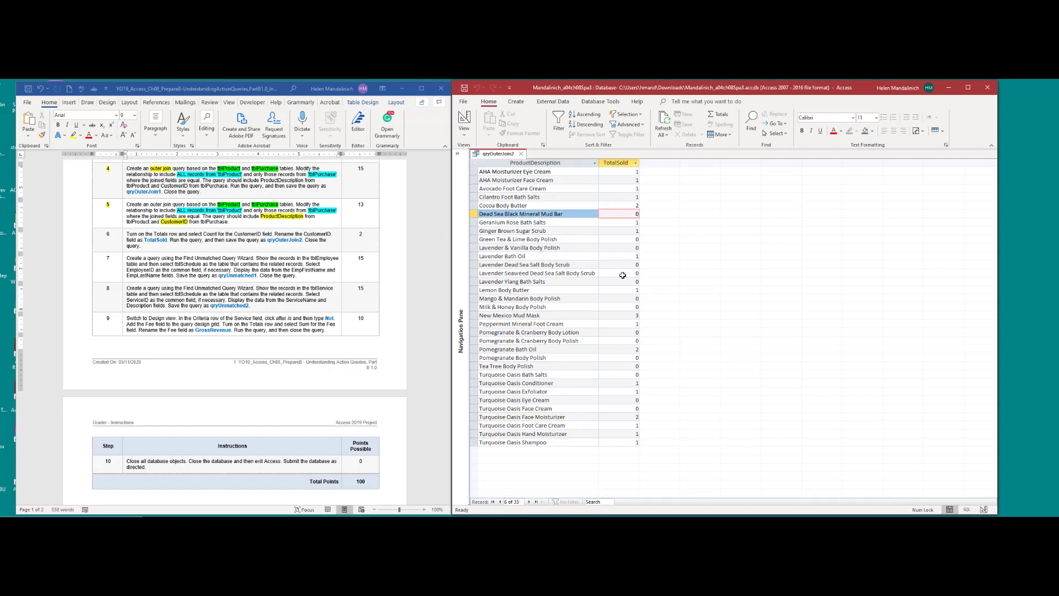
pyautogui.click(618, 240)
pyautogui.click(616, 248)
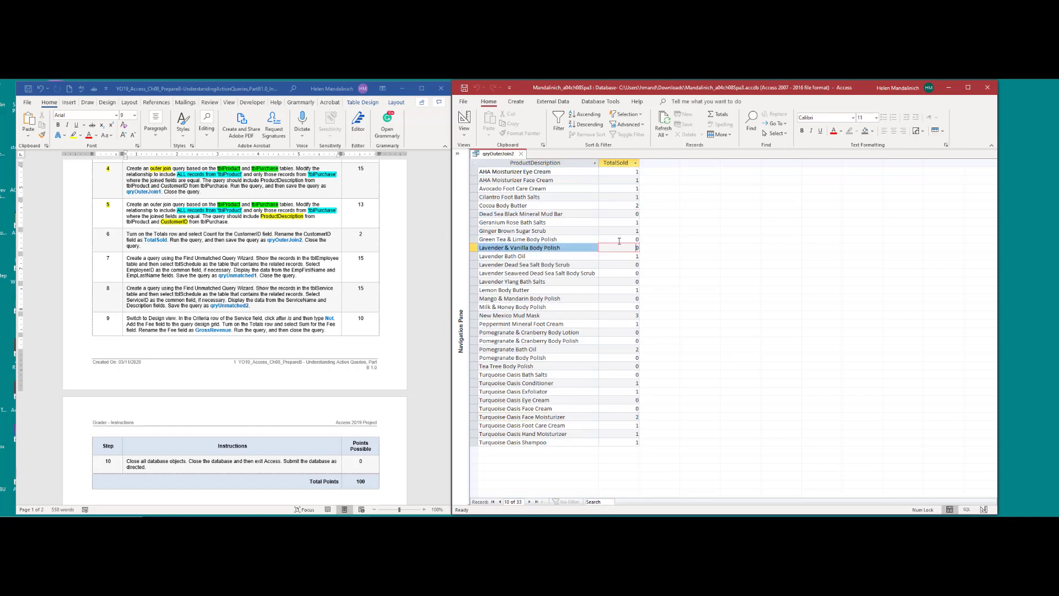
pyautogui.click(619, 240)
pyautogui.click(619, 247)
pyautogui.click(618, 238)
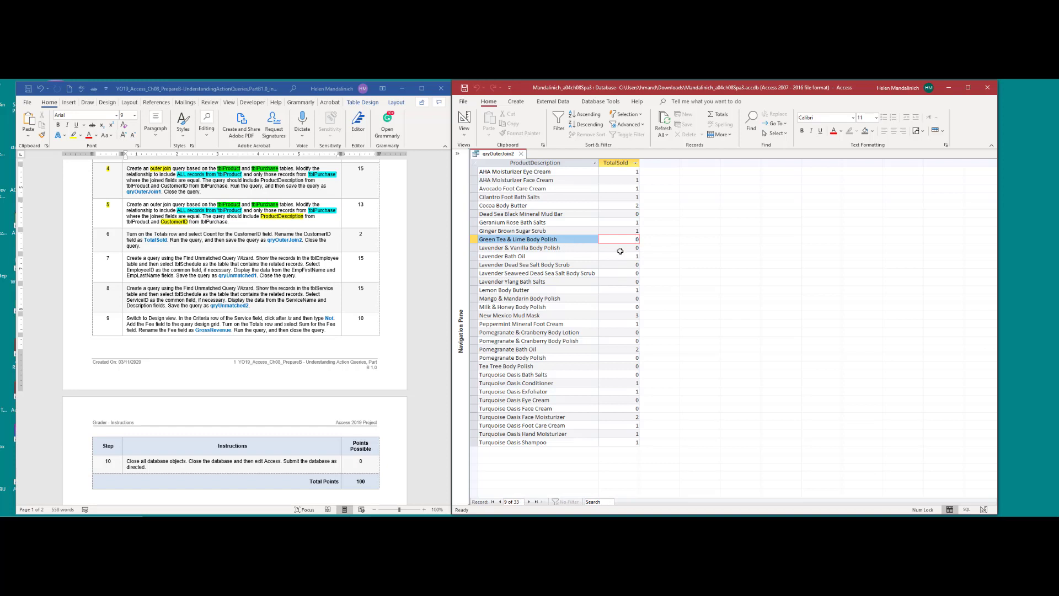
pyautogui.click(622, 301)
pyautogui.click(623, 306)
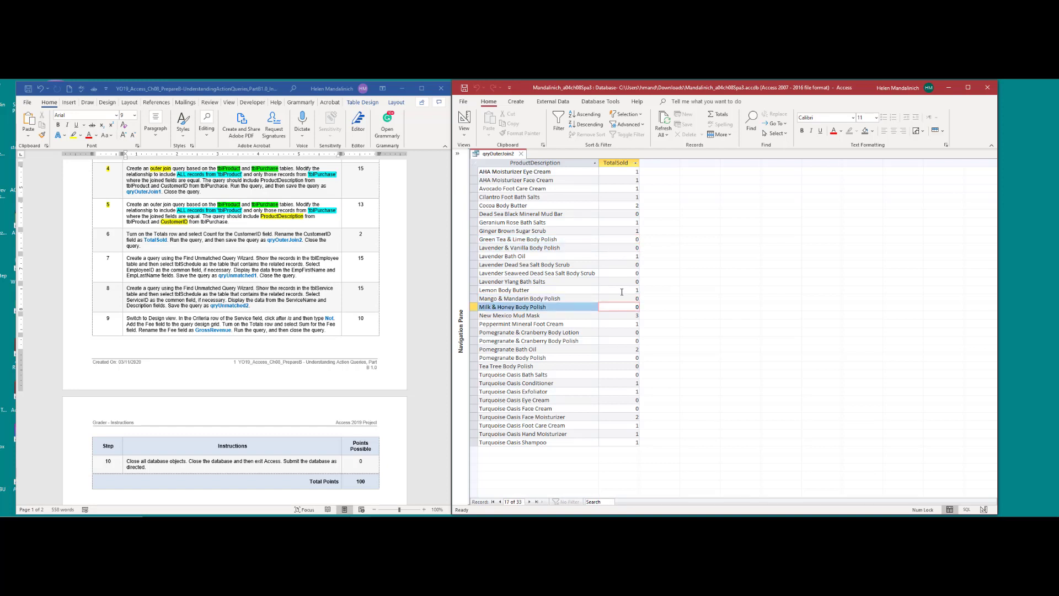
pyautogui.click(623, 282)
pyautogui.click(622, 273)
pyautogui.click(622, 265)
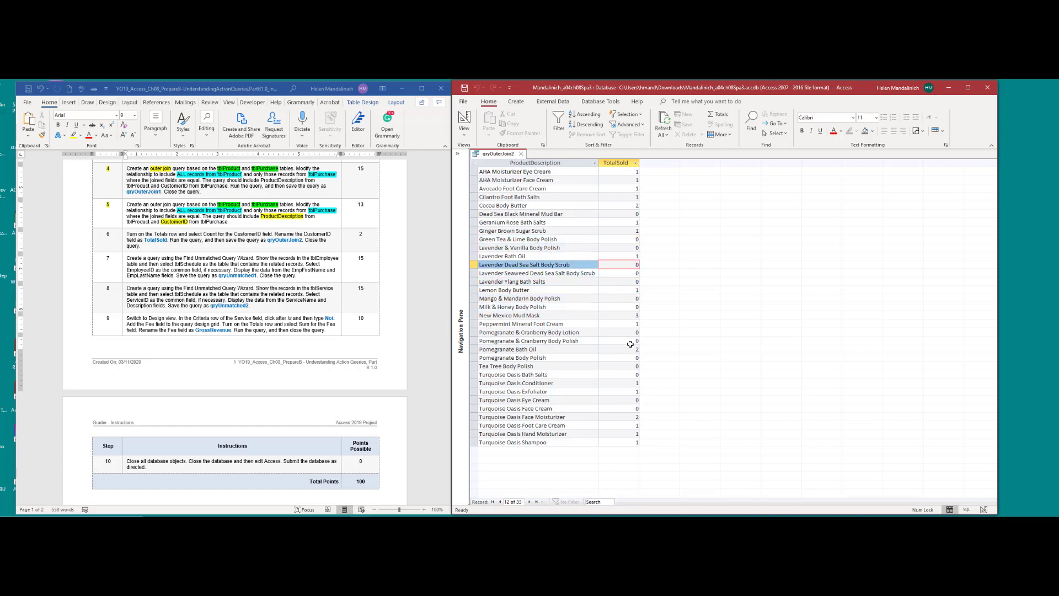
# Save qryOuterJoin2, then switch to the Word instructions and highlight step number 6 in yellow
pyautogui.click(465, 88)
pyautogui.click(129, 245)
pyautogui.doubleClick(109, 234)
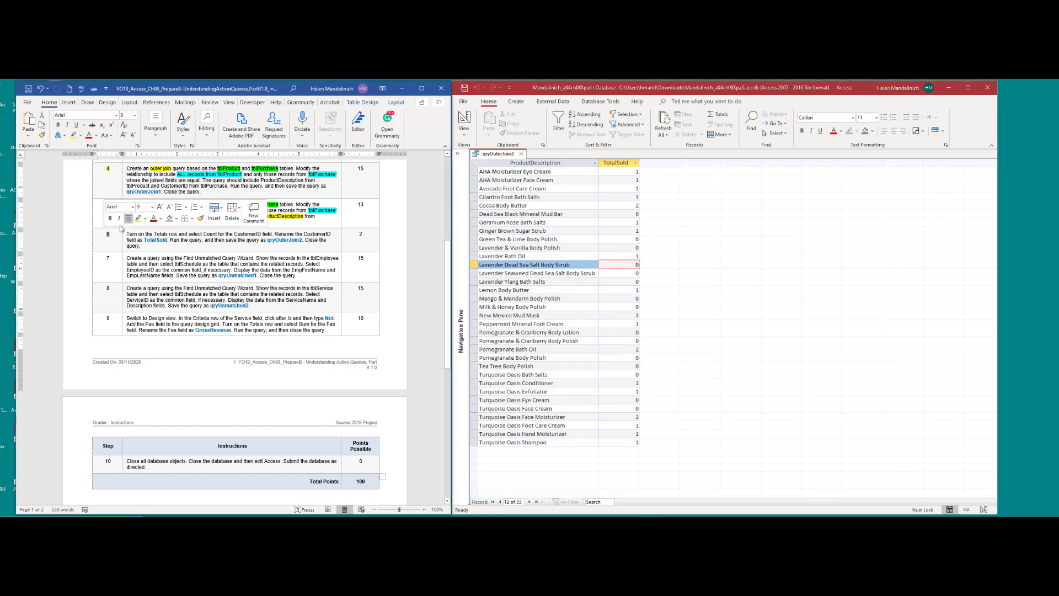
pyautogui.click(230, 287)
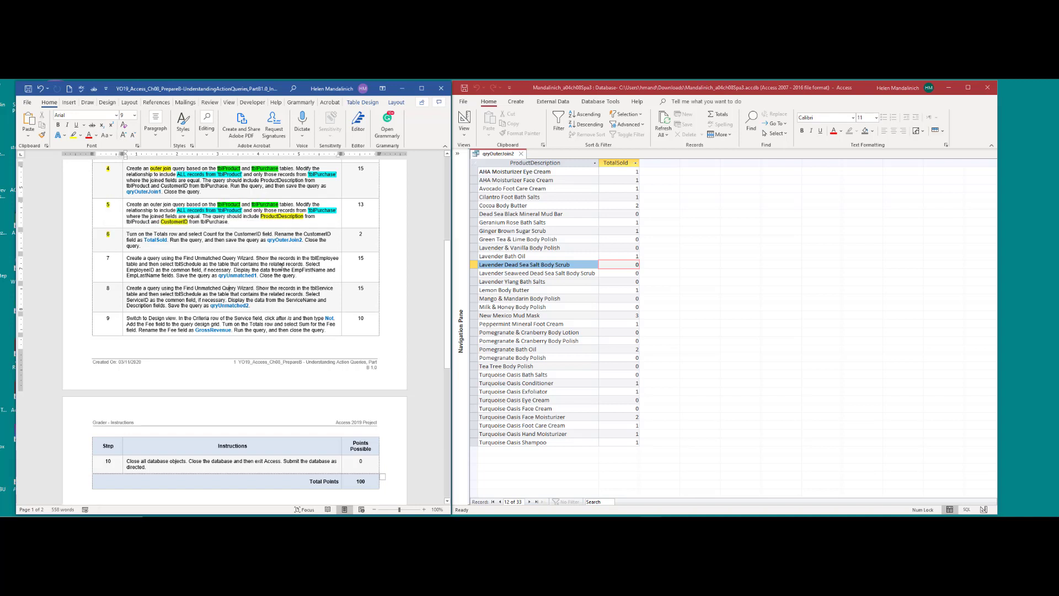
pyautogui.scroll(-2, 258, 306)
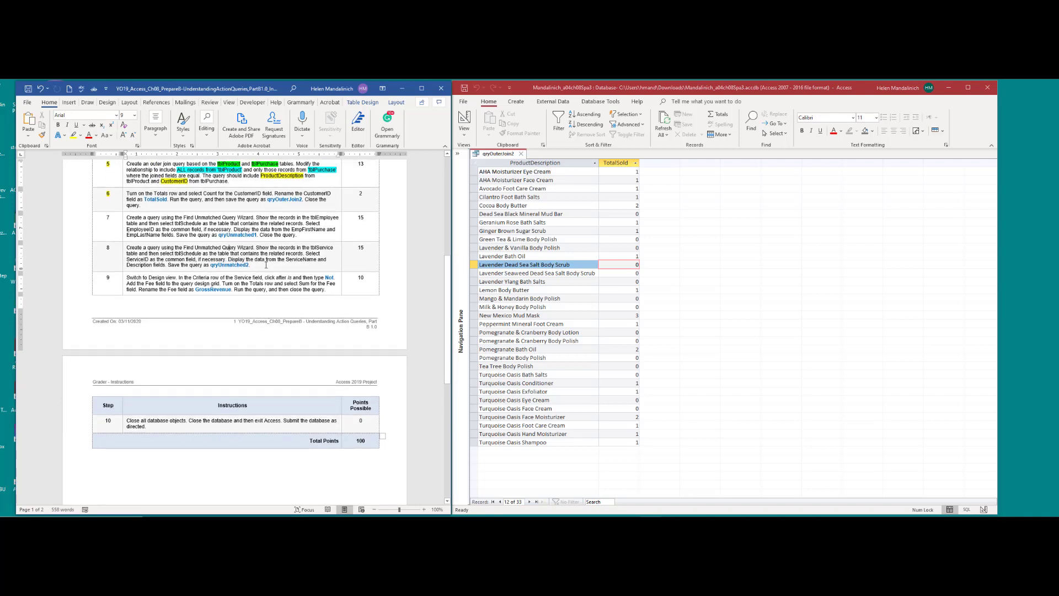